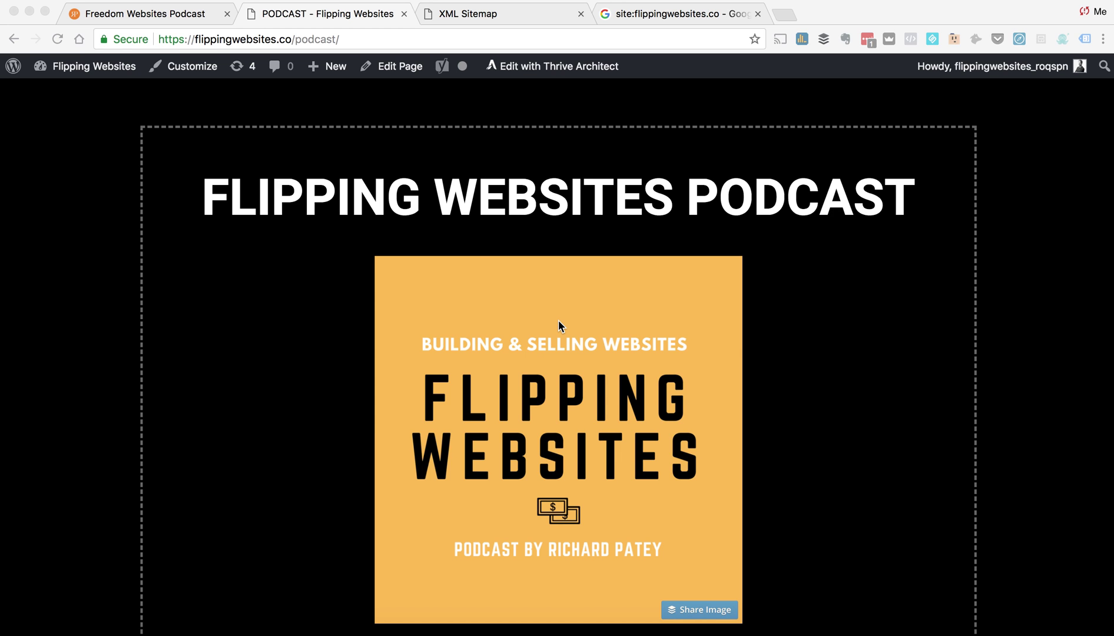
- Glance at the richardpatey.com podcast page, then scroll the flippingwebsites.co podcast list to Ep 24
left_click(188, 15)
left_click(195, 39)
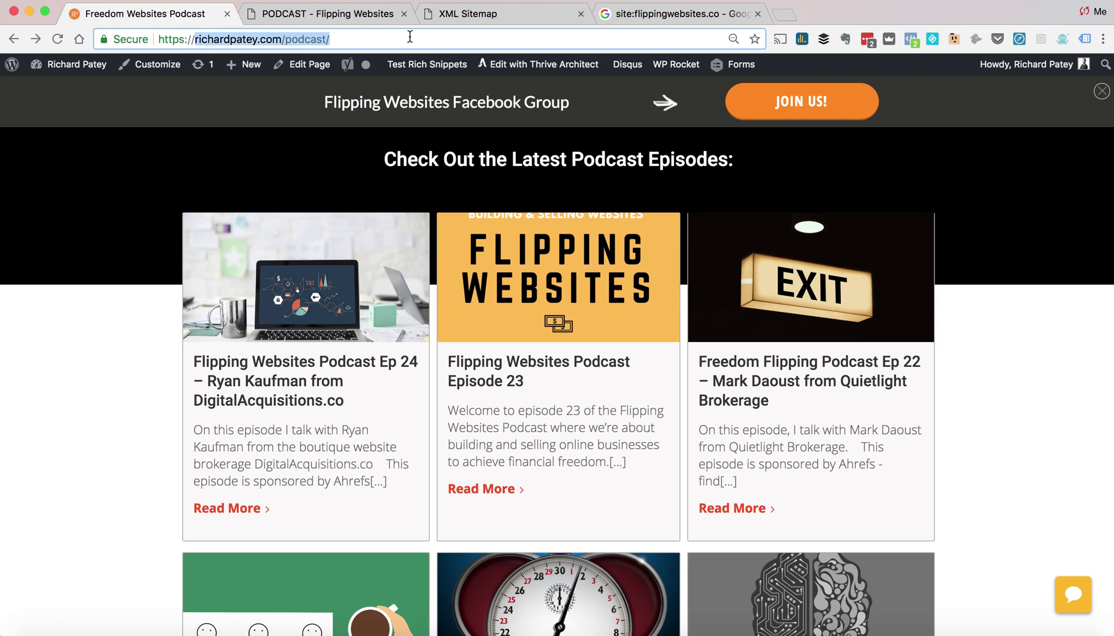
left_click(324, 14)
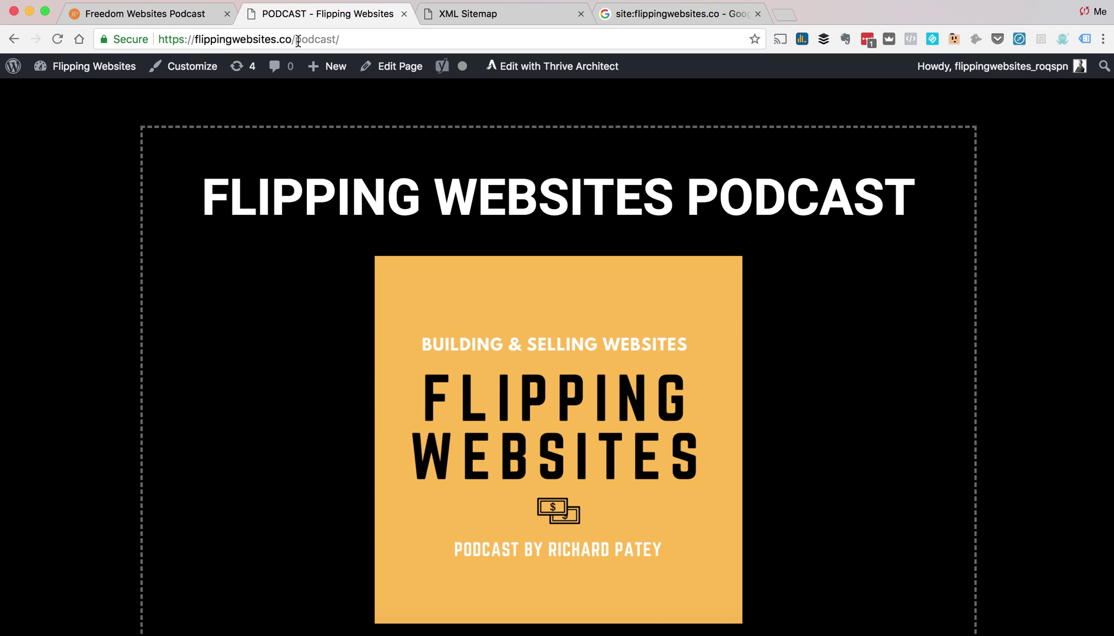
scroll(377, 316, "down", 15)
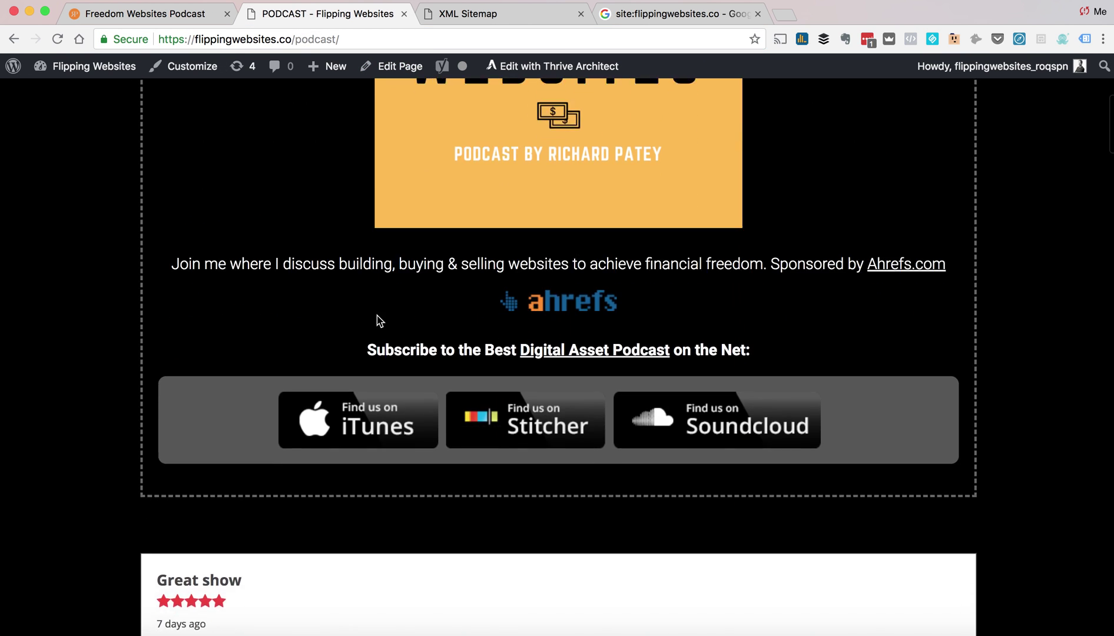
scroll(377, 316, "down", 12)
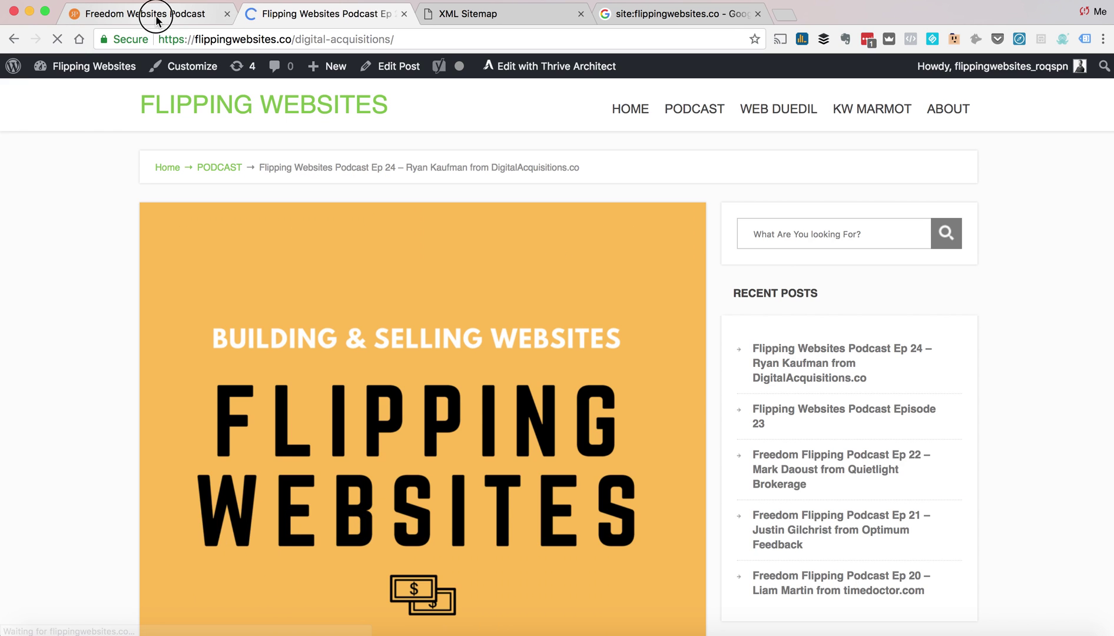
- Open Ep 24 on richardpatey.com and check its digital-acquisitions address
left_click(154, 14)
left_click(258, 360)
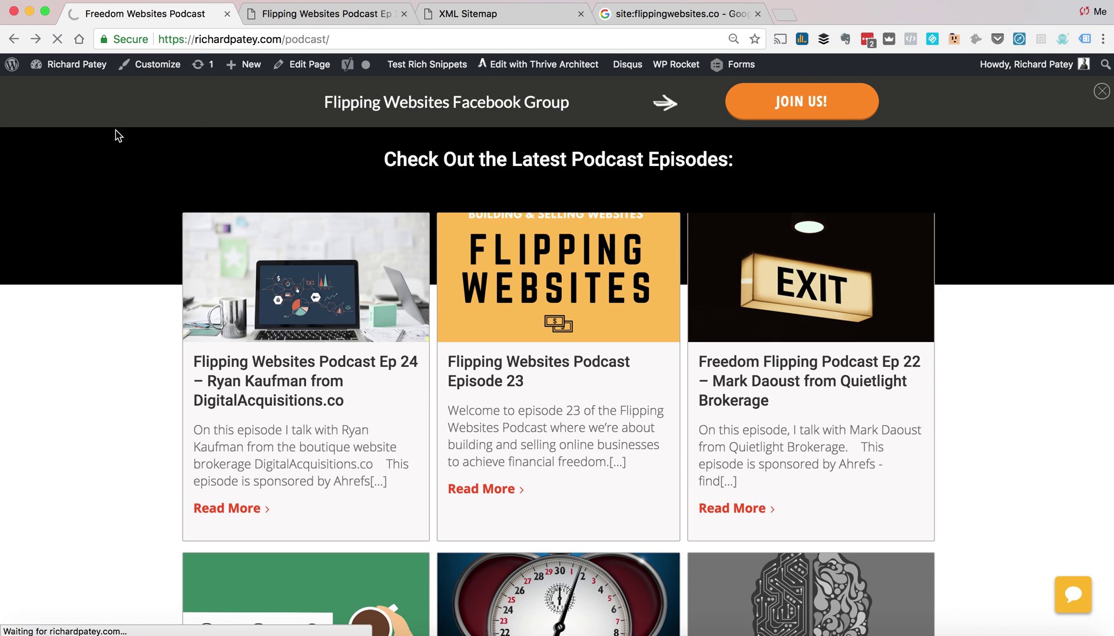
left_click(268, 40)
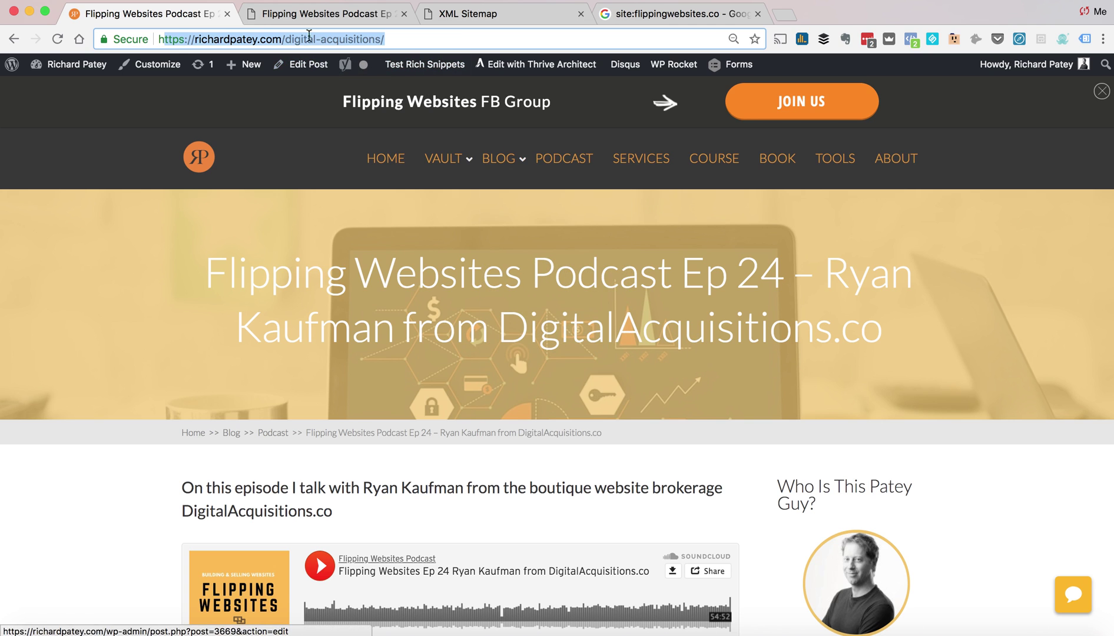
left_click(282, 38)
- On flippingwebsites.co, mark the digital-acquisitions/ address and open the Ep 24 post in the editor
left_click(323, 13)
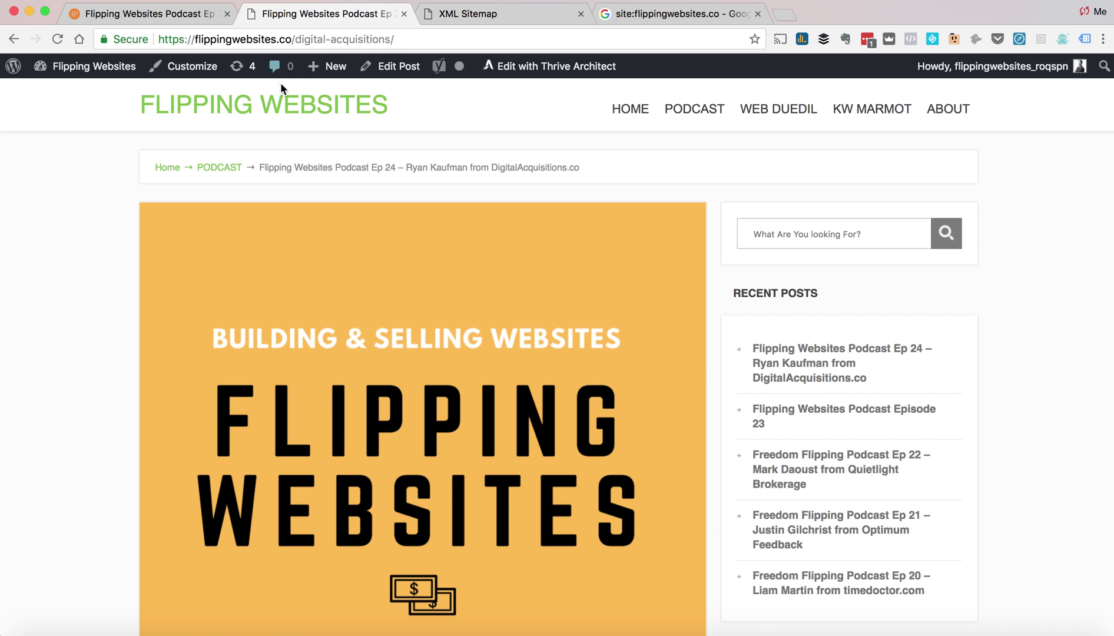
left_click_drag(294, 39, 490, 37)
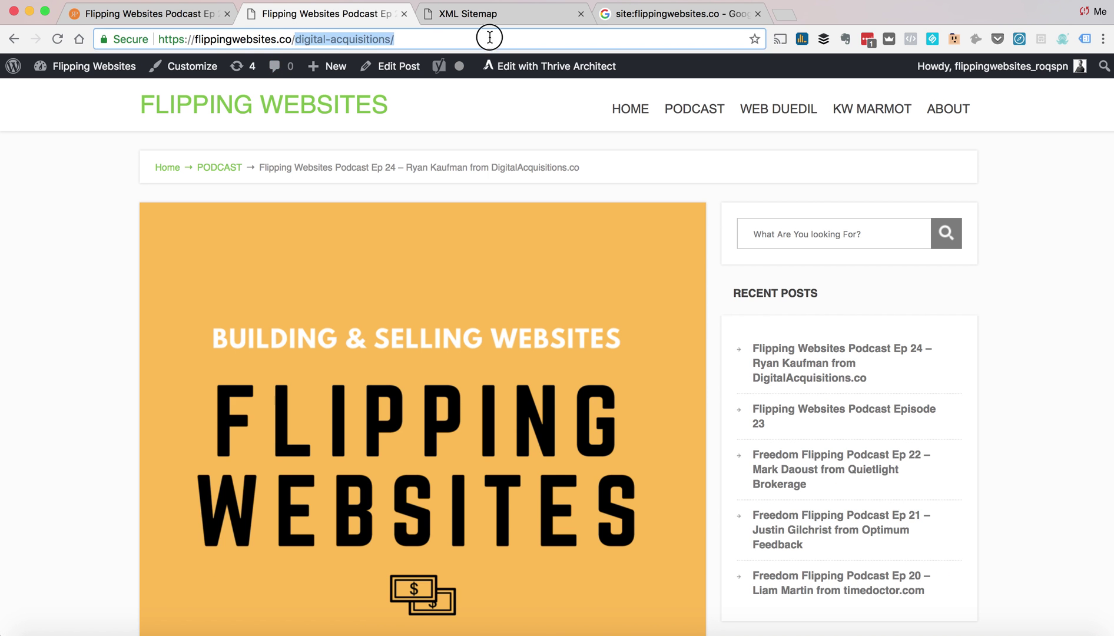
left_click(395, 66)
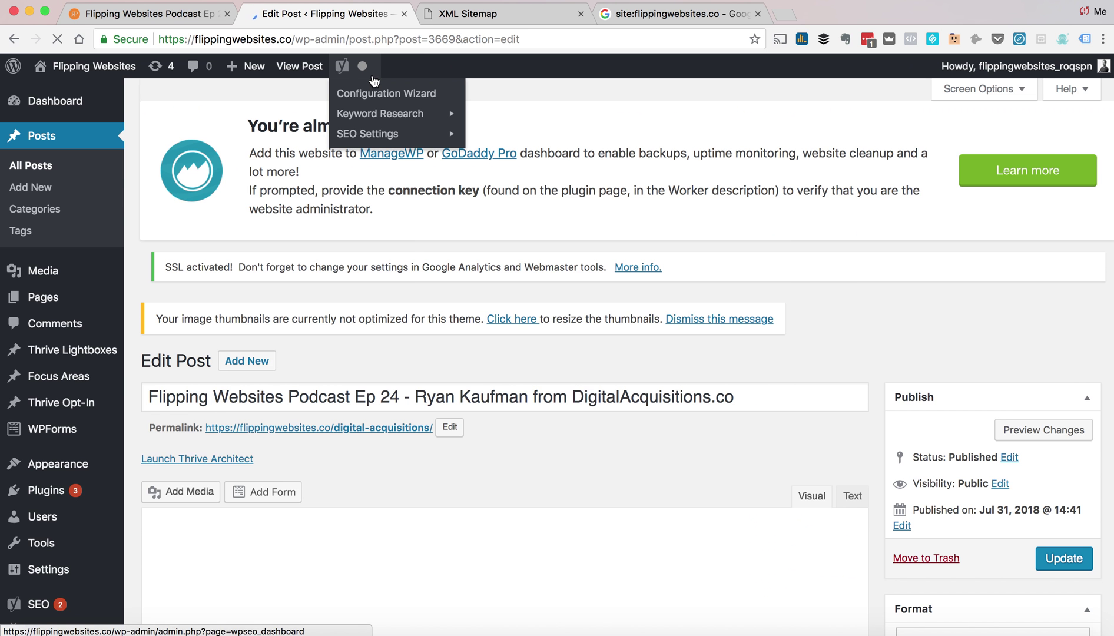
- Show the post's Yoast Advanced settings and inspect the canonical URL pointing to richardpatey.com/digital-acquisitions/
scroll(417, 319, "down", 9)
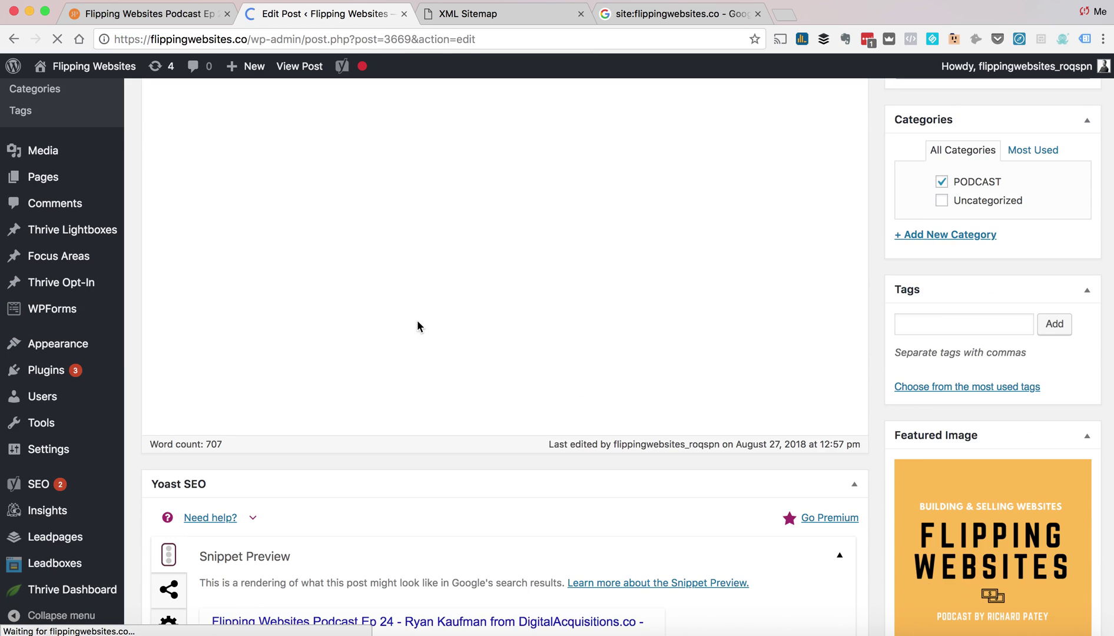
scroll(413, 323, "down", 7)
scroll(413, 322, "down", 15)
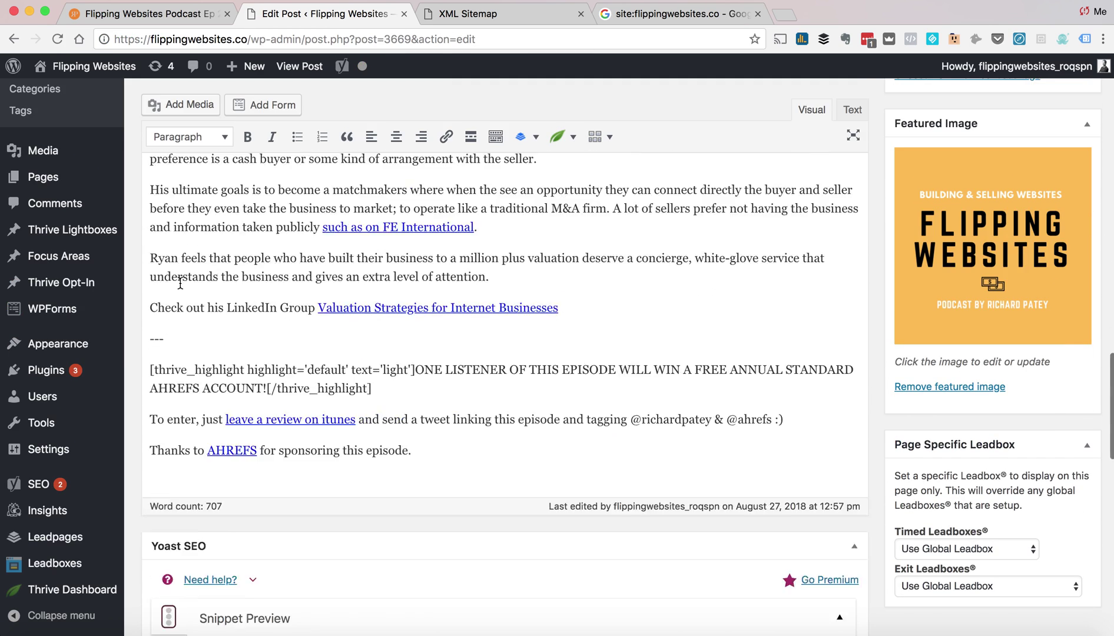
left_click(168, 321)
scroll(175, 326, "down", 4)
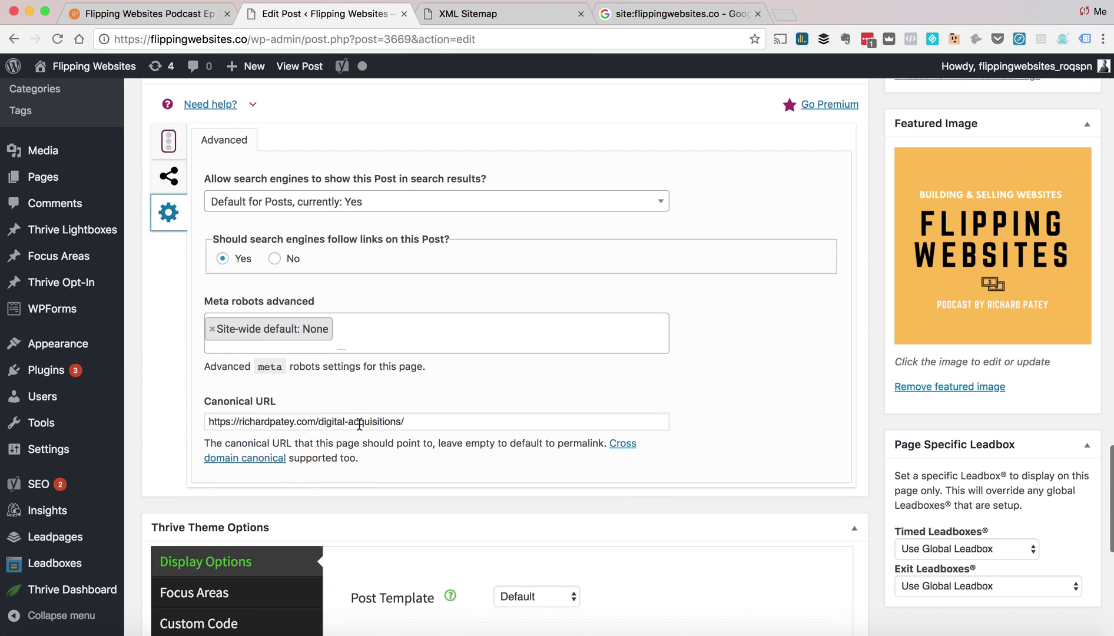
left_click_drag(407, 421, 150, 427)
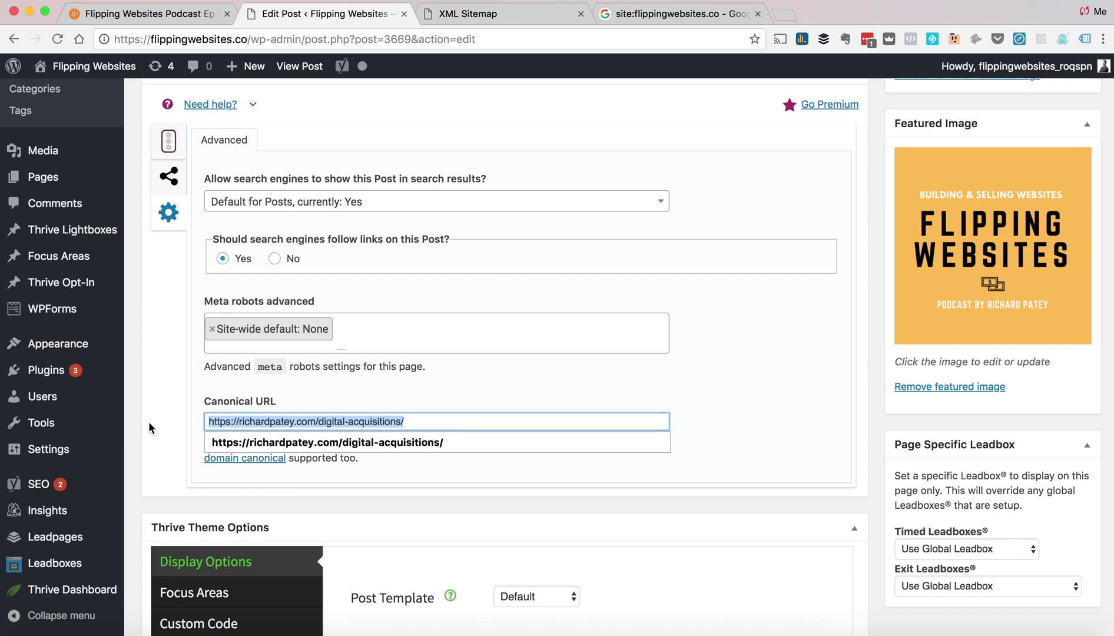
left_click(417, 424)
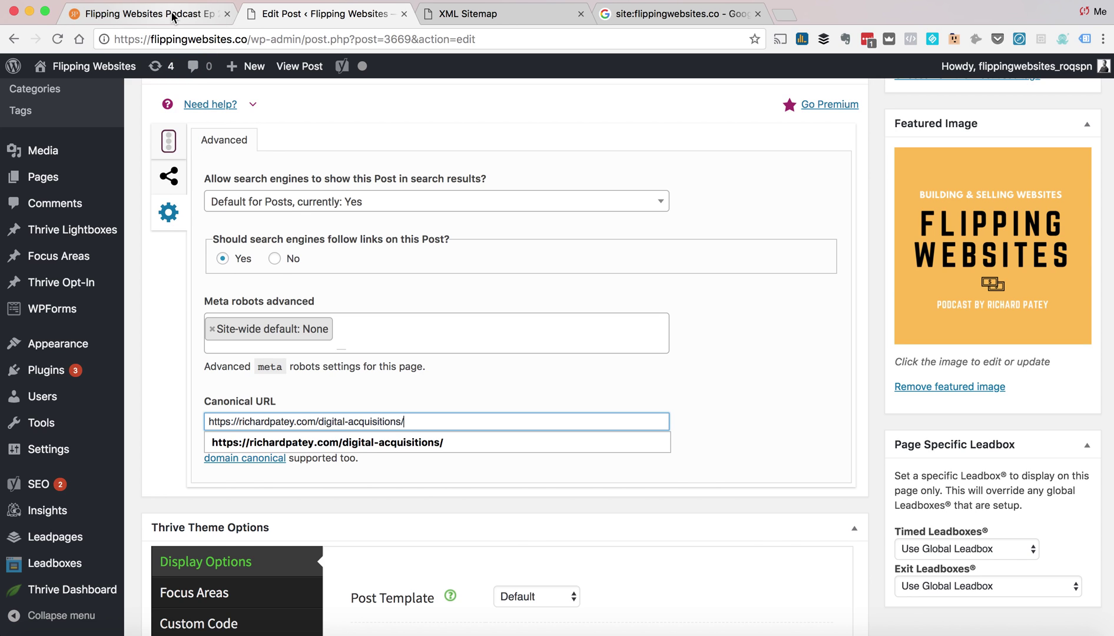
- Go to the Yoast SEO General dashboard
left_click_drag(419, 419, 206, 419)
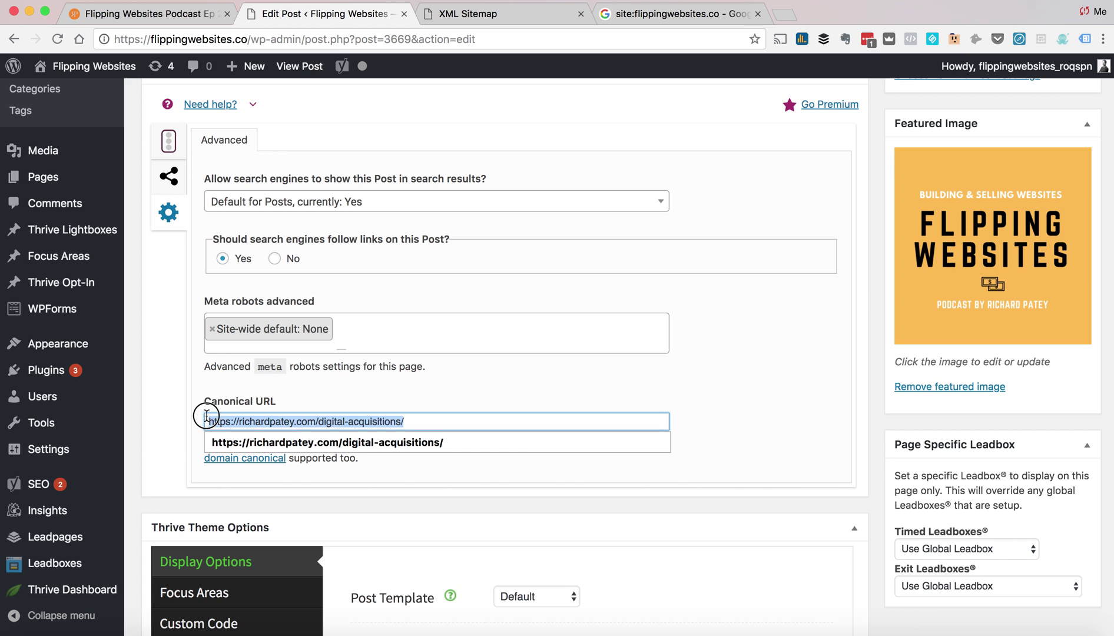
scroll(69, 518, "down", 5)
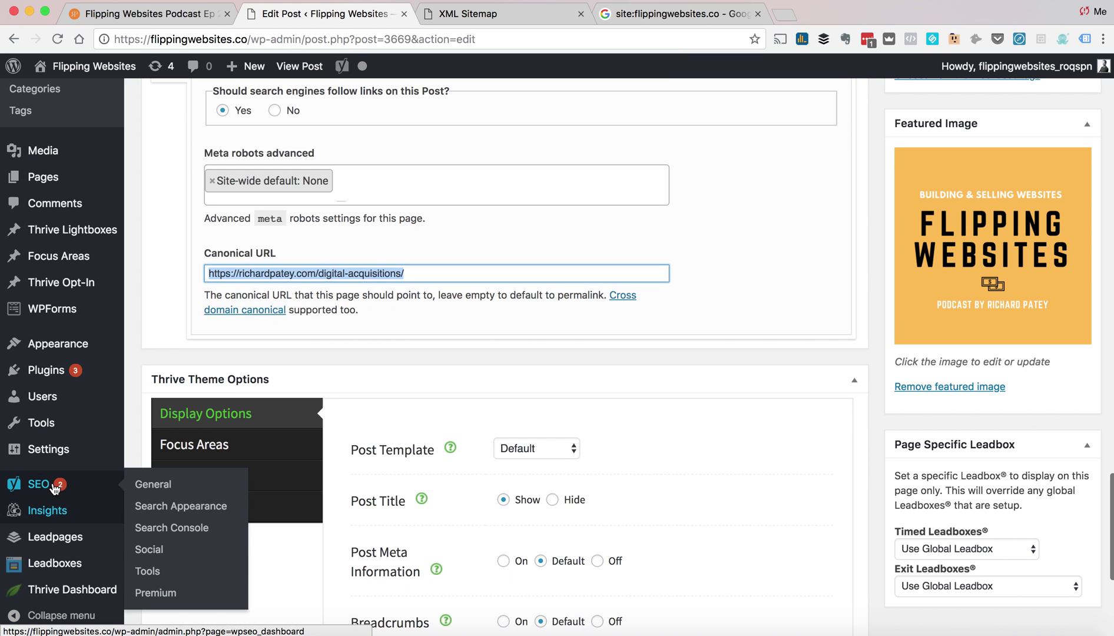
left_click(153, 497)
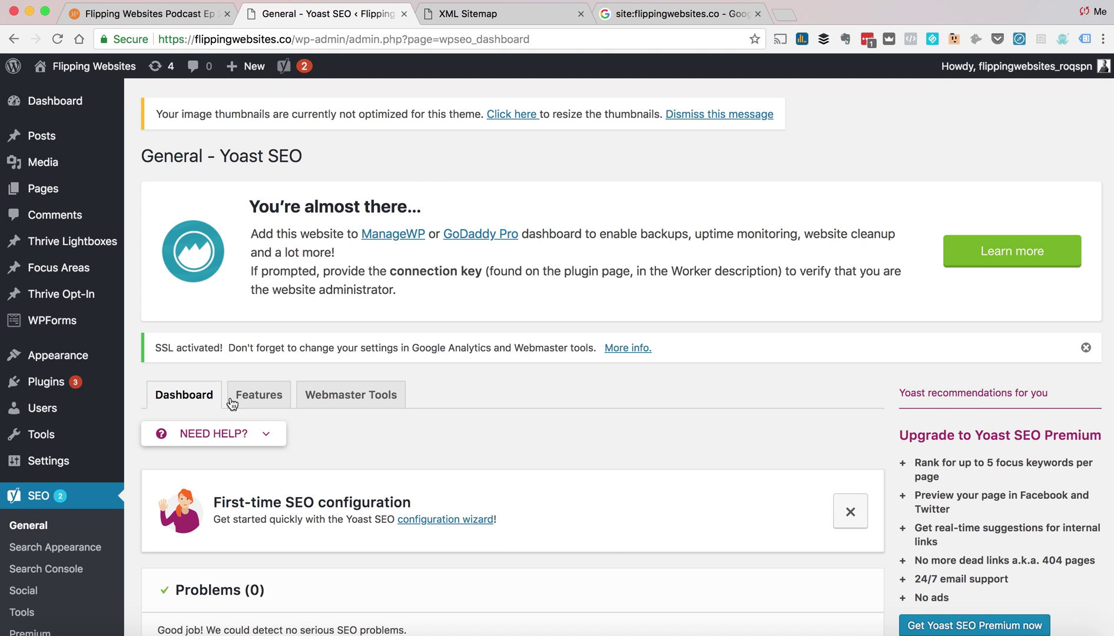
- On the Yoast Features tab, expand the XML sitemaps help and follow its sitemap link
scroll(168, 433, "down", 5)
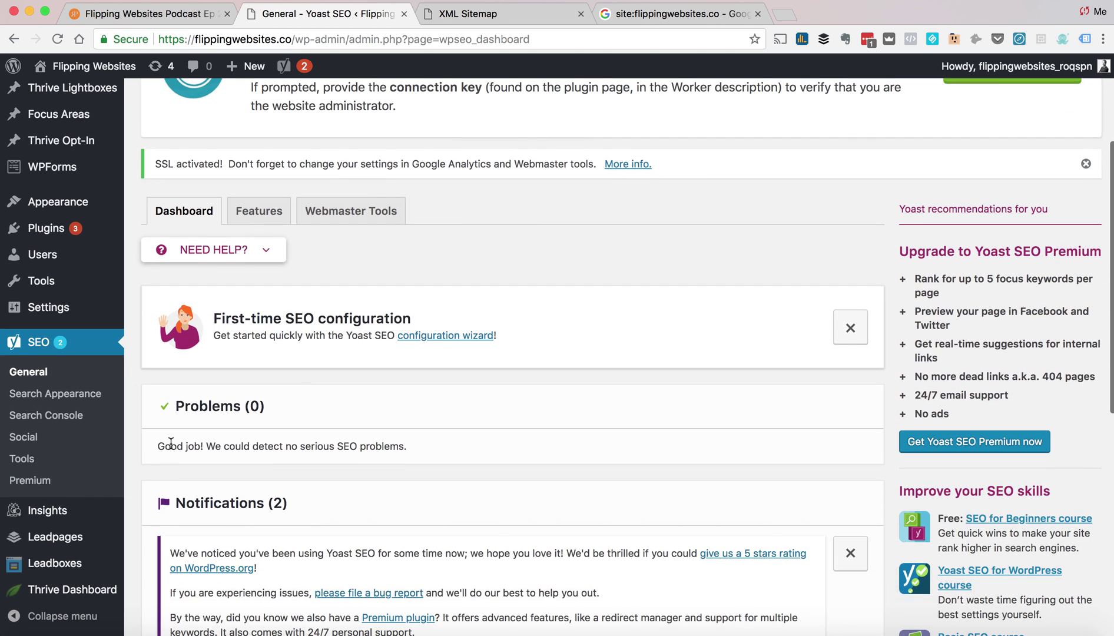
left_click(259, 211)
scroll(328, 419, "down", 2)
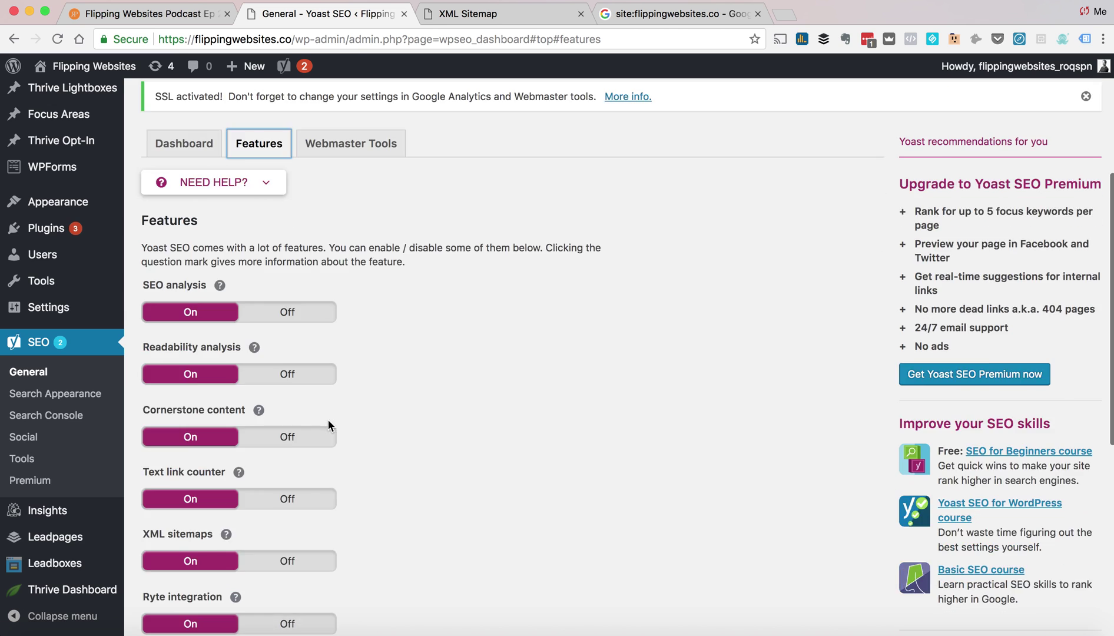
scroll(328, 424, "down", 2)
left_click(581, 14)
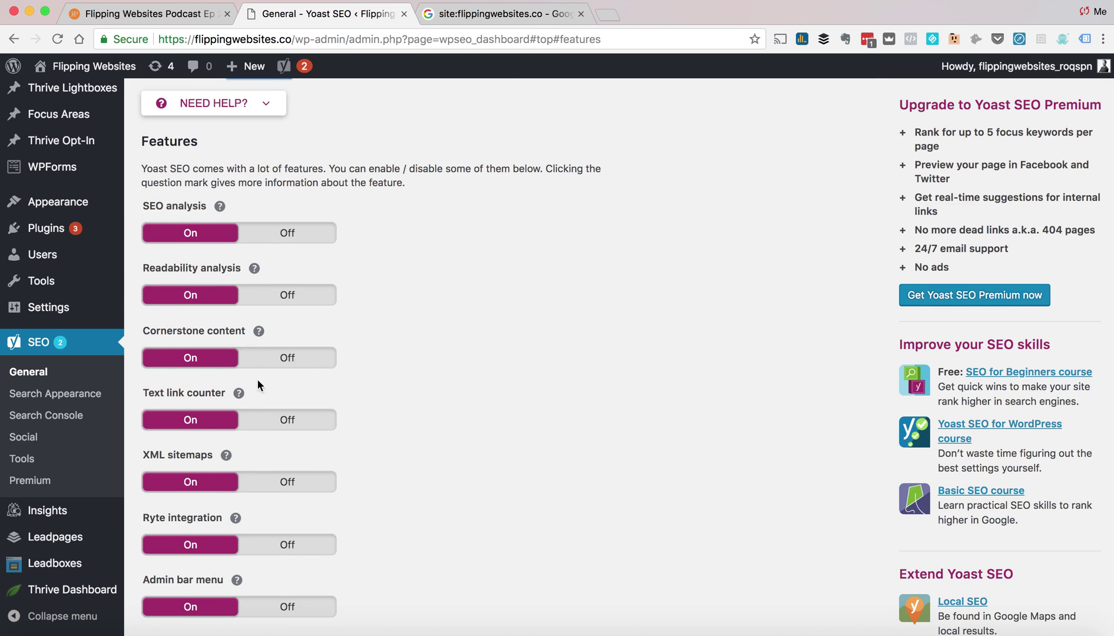
left_click(232, 455)
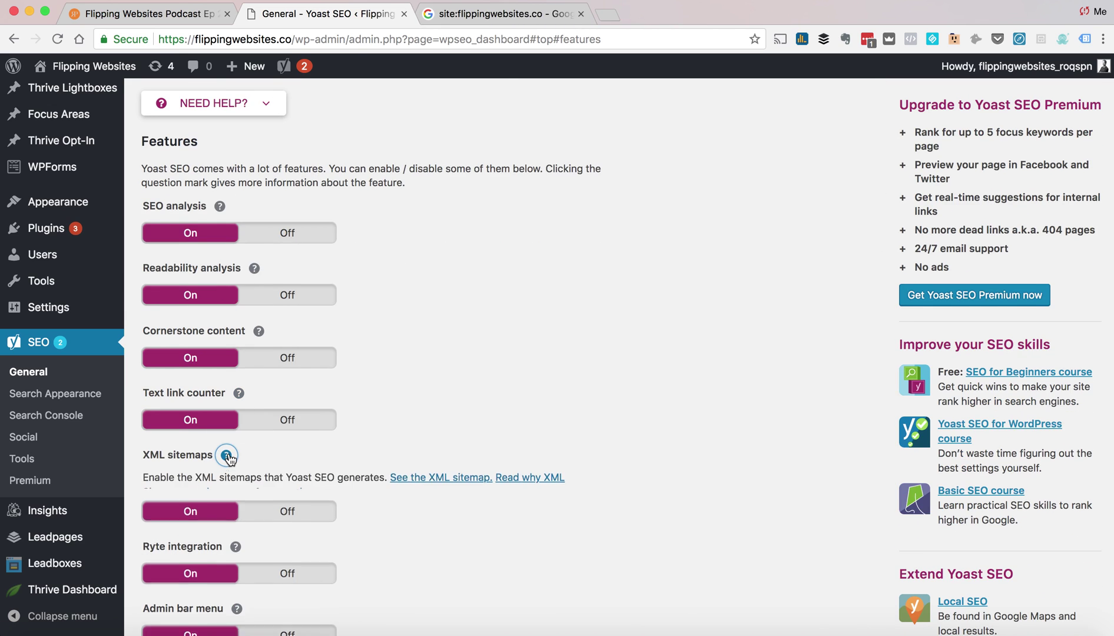
left_click(441, 482)
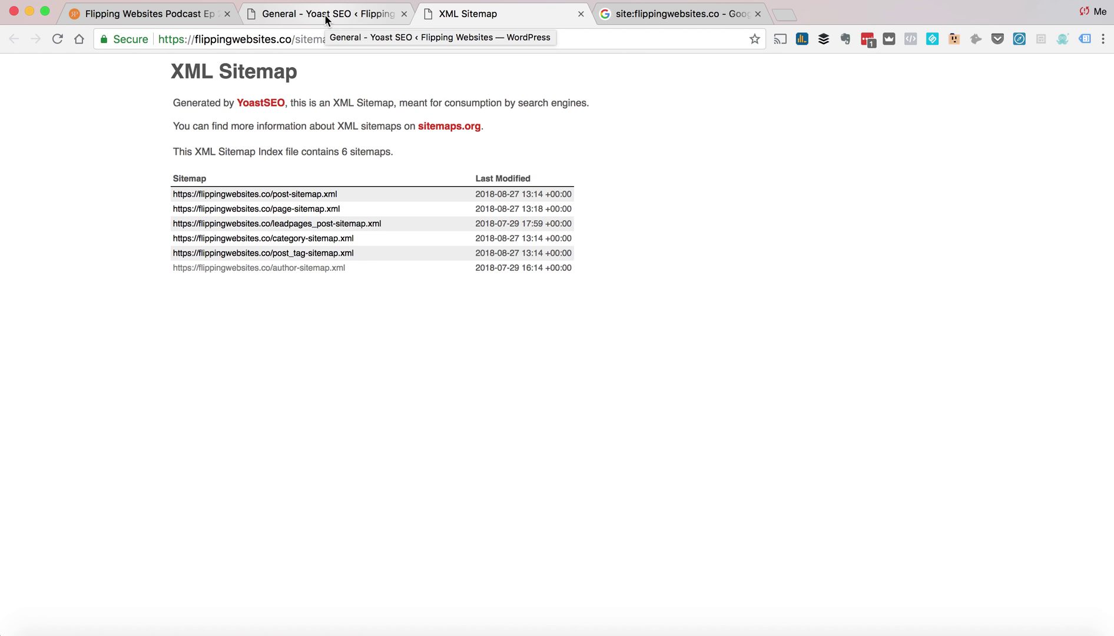
- Switch to the Google site:flippingwebsites.co search results
left_click(664, 17)
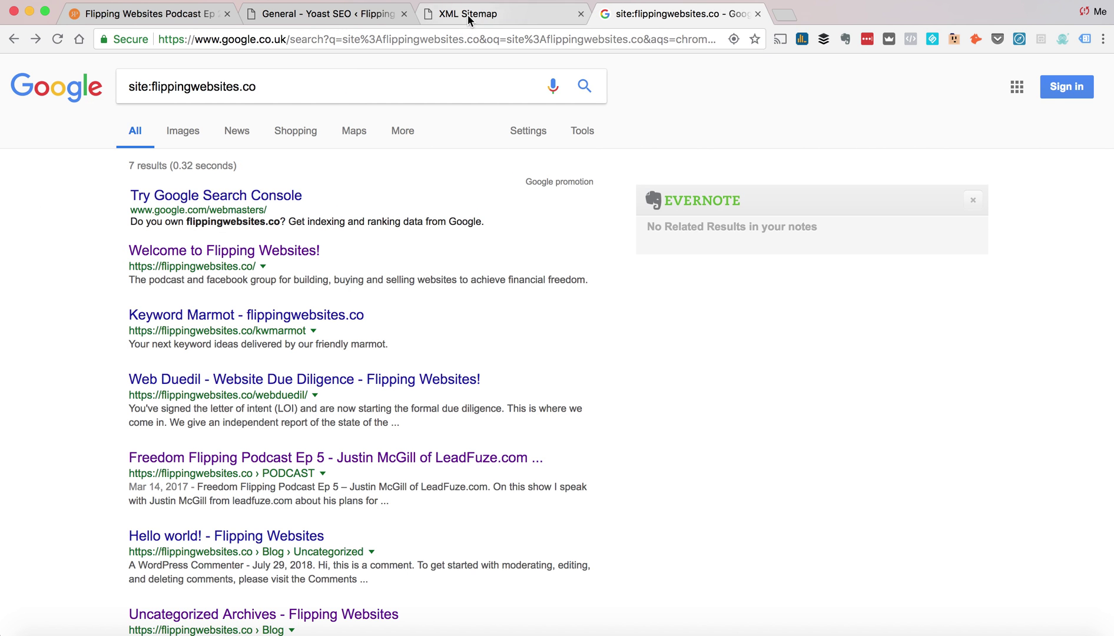
- Review the indexed results, noting the Uncategorized Archives entry, then go back to Yoast General
left_click(492, 16)
left_click(648, 15)
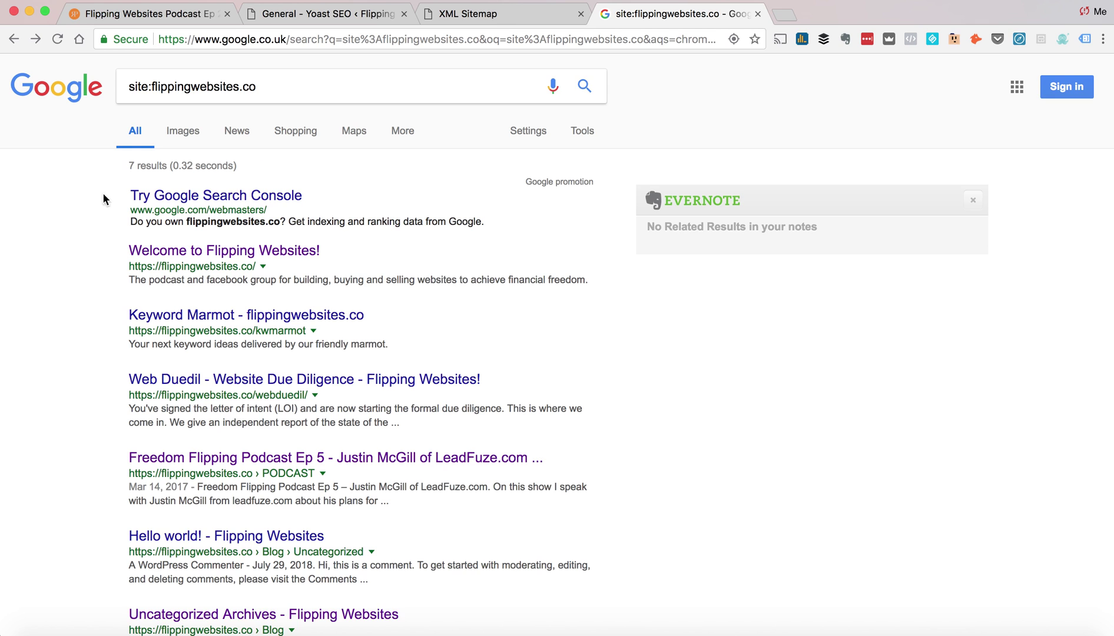
scroll(126, 235, "down", 5)
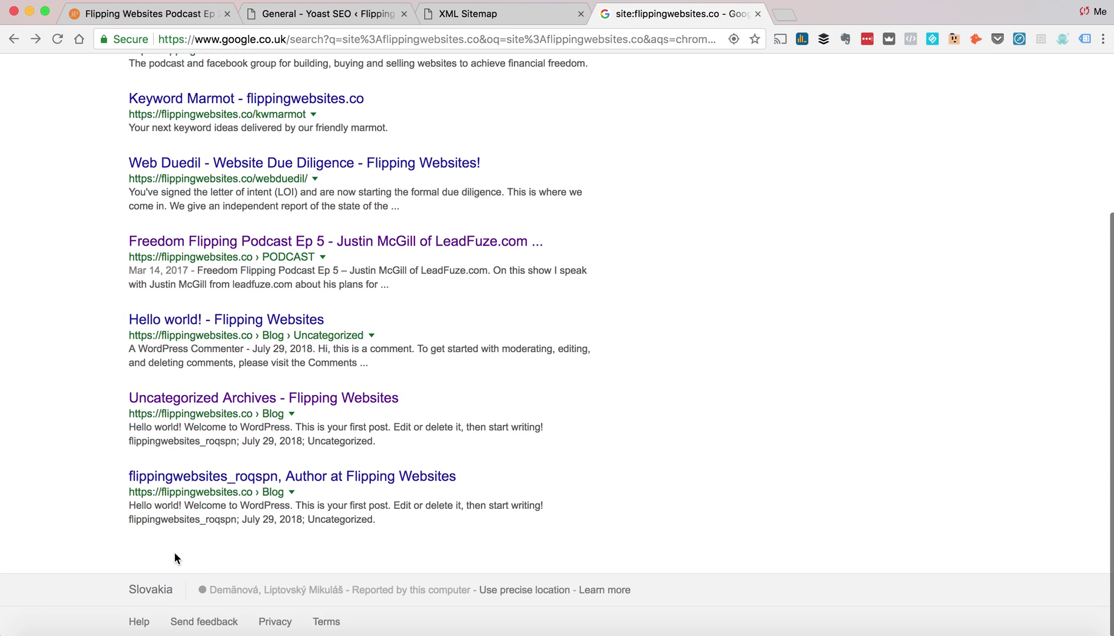
left_click_drag(121, 400, 403, 398)
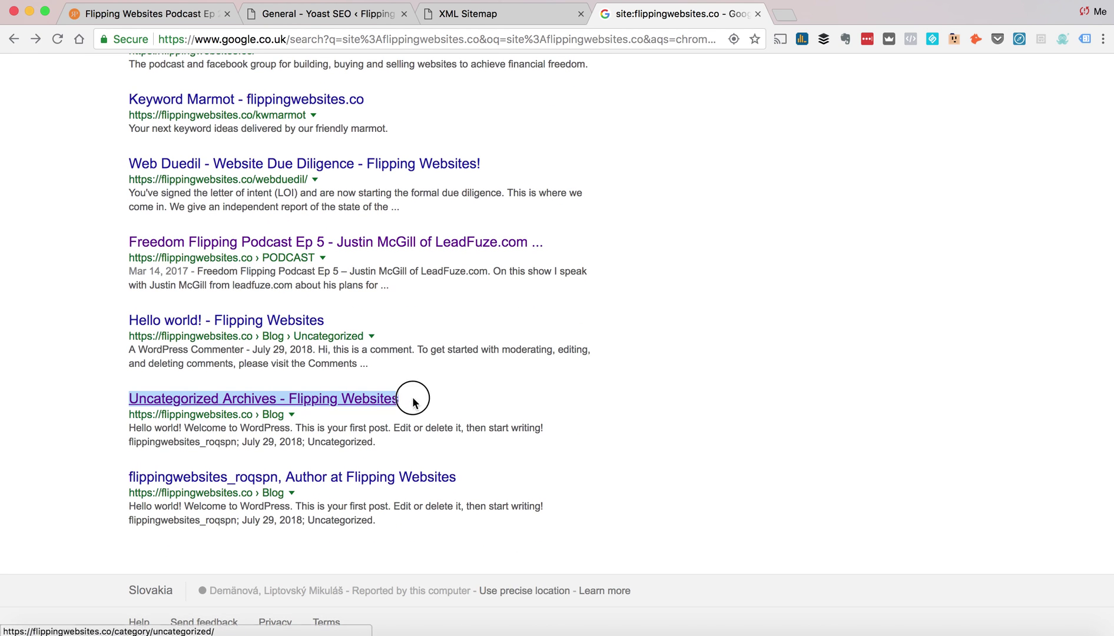
left_click(351, 14)
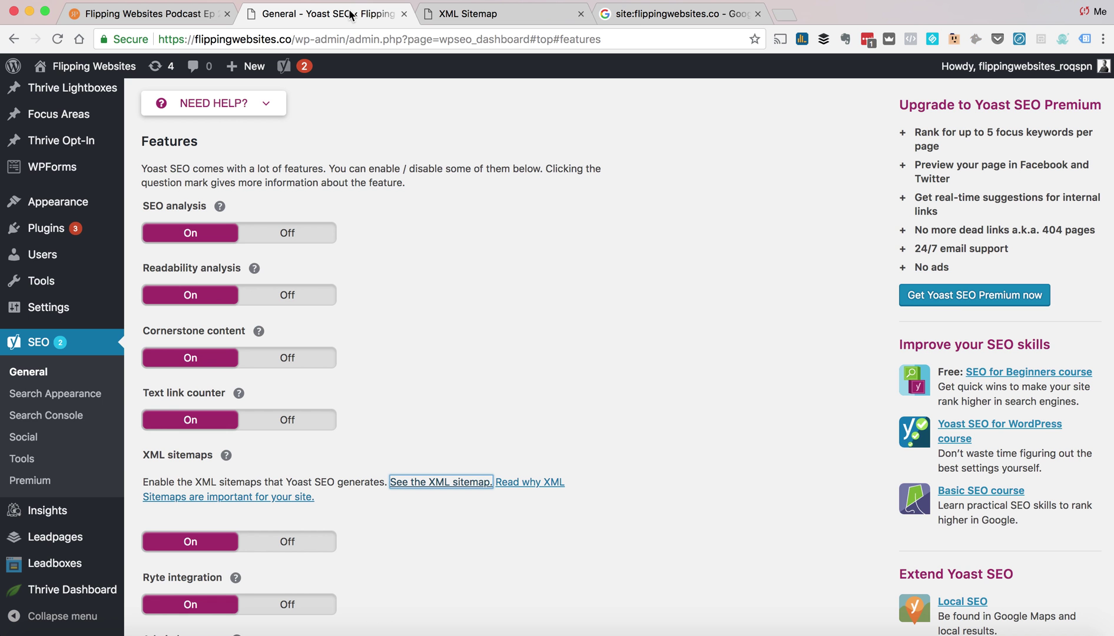
- Open Yoast Search Appearance and review the Content Types settings for Pages and Thrive Lightboxes
left_click(53, 398)
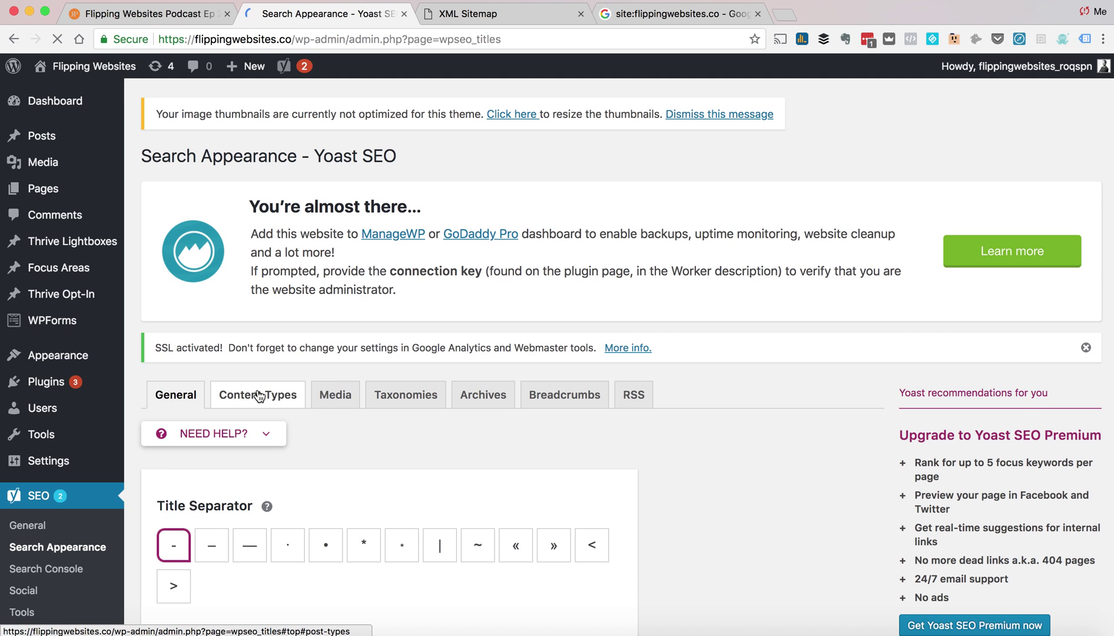
left_click(259, 395)
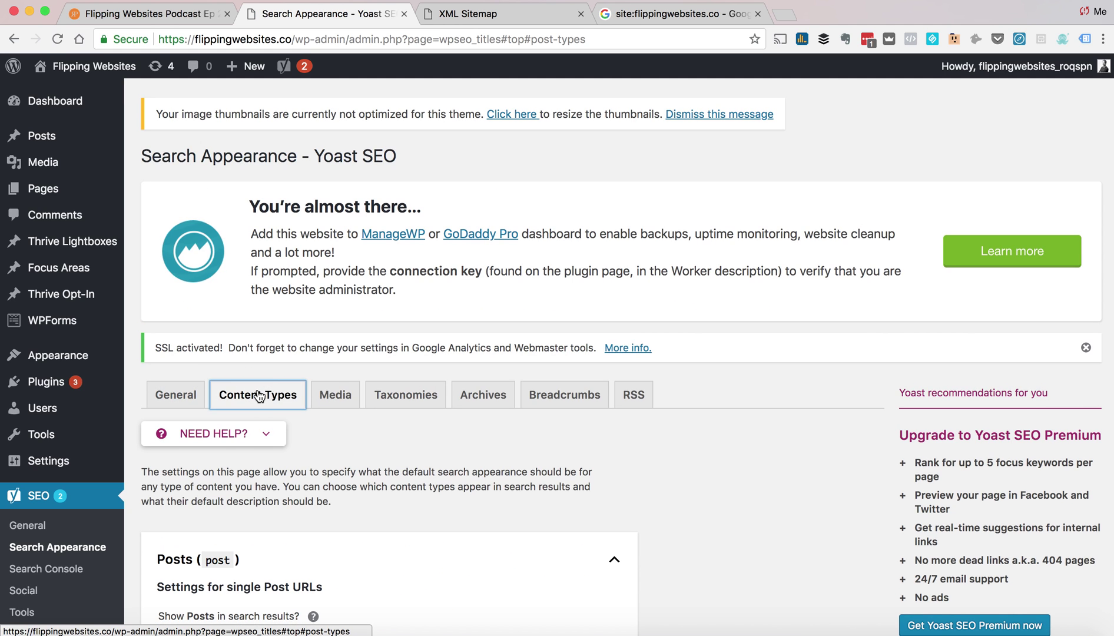
scroll(410, 412, "down", 5)
scroll(194, 306, "down", 8)
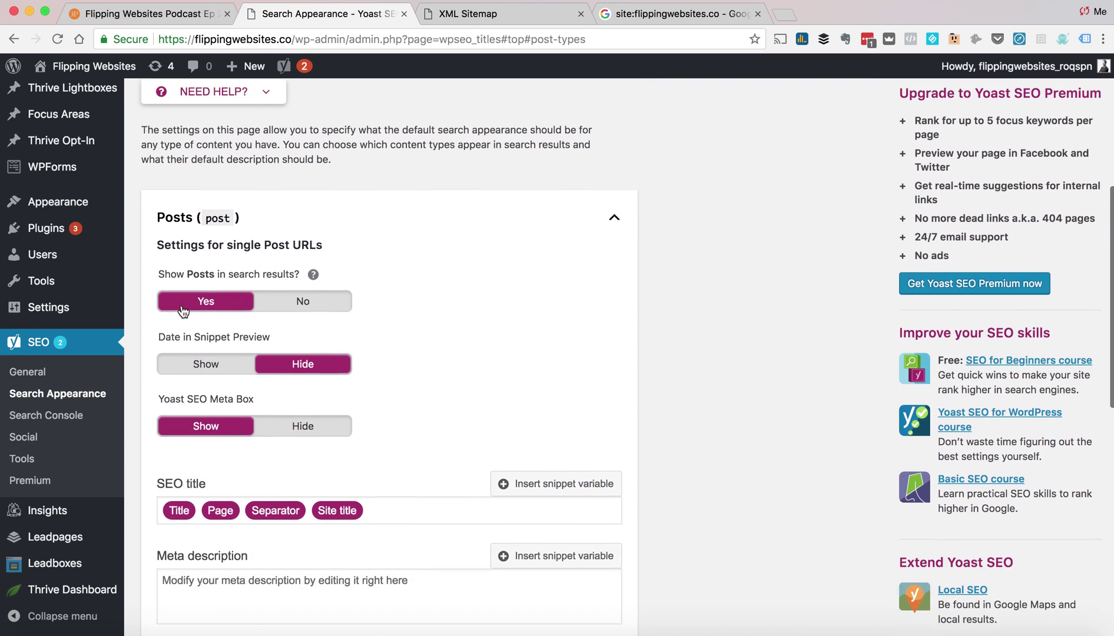
left_click(281, 344)
scroll(281, 343, "down", 10)
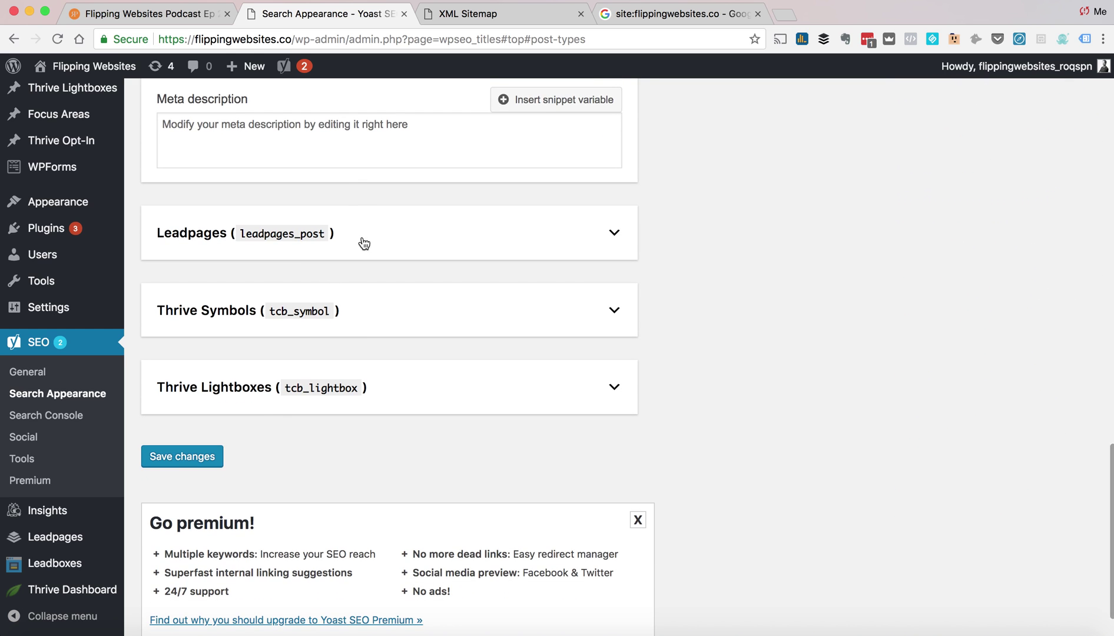
left_click(398, 396)
scroll(336, 494, "down", 1)
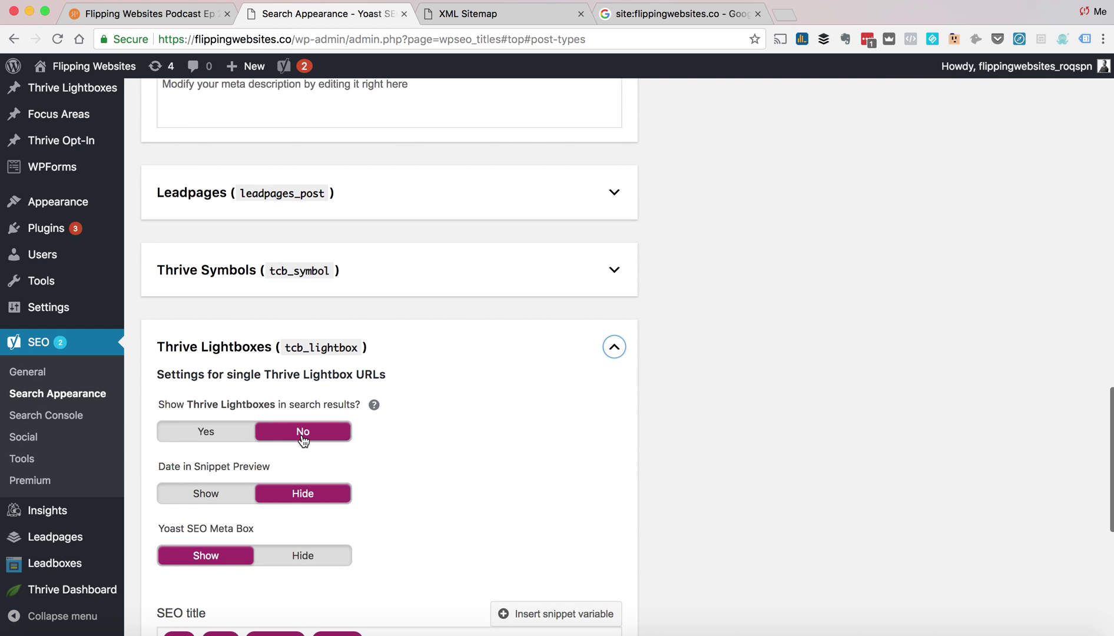
key("super+r")
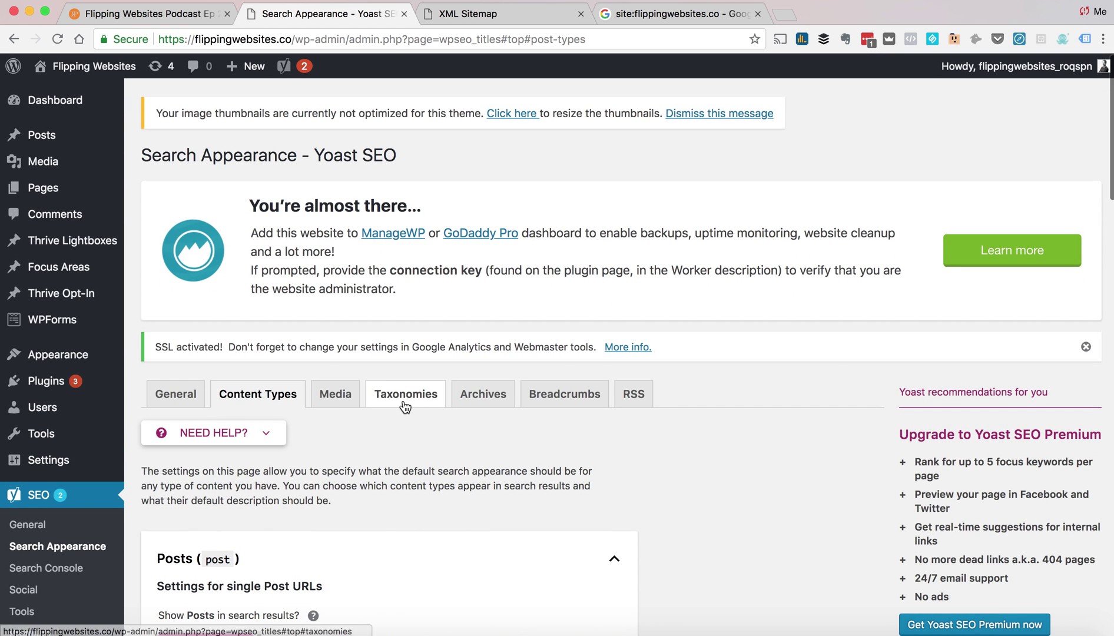
- On the Taxonomies tab, set Categories and Tags to No for search results and save
left_click(405, 405)
scroll(345, 468, "down", 5)
left_click(300, 332)
scroll(310, 420, "down", 1)
scroll(310, 420, "down", 2)
left_click(298, 412)
left_click(306, 479)
scroll(316, 474, "down", 6)
scroll(316, 479, "down", 3)
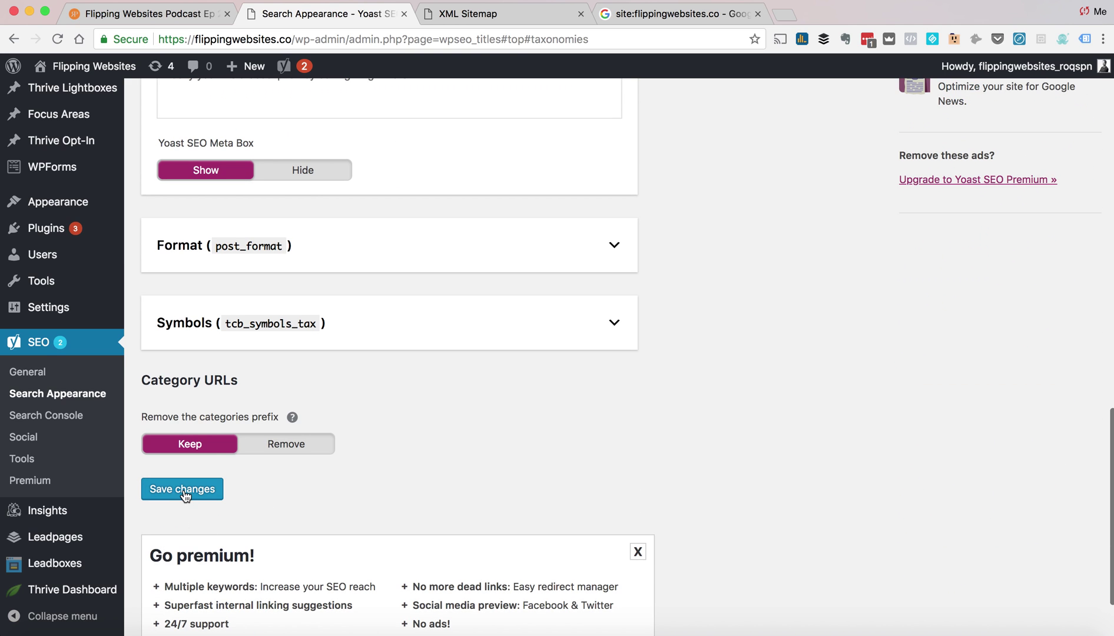
left_click(183, 494)
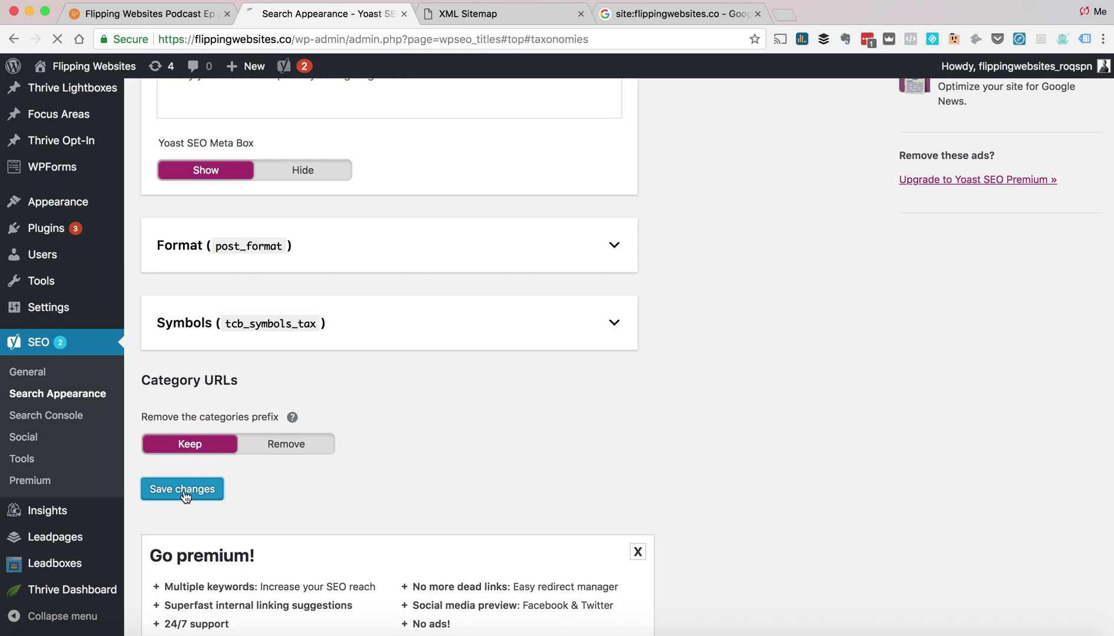
- Reload the XML sitemap index, which now lists four sitemaps
left_click(493, 15)
left_click(446, 39)
key("Return")
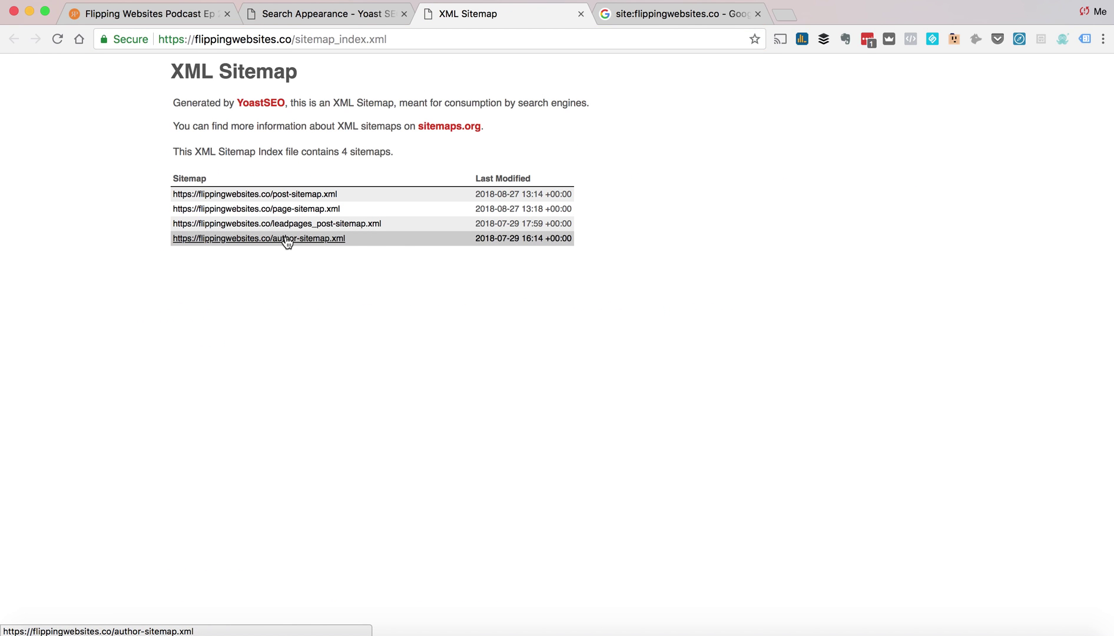
left_click(306, 15)
- Set Author archives to Disabled on the Archives tab and save
left_click(483, 436)
scroll(448, 412, "down", 4)
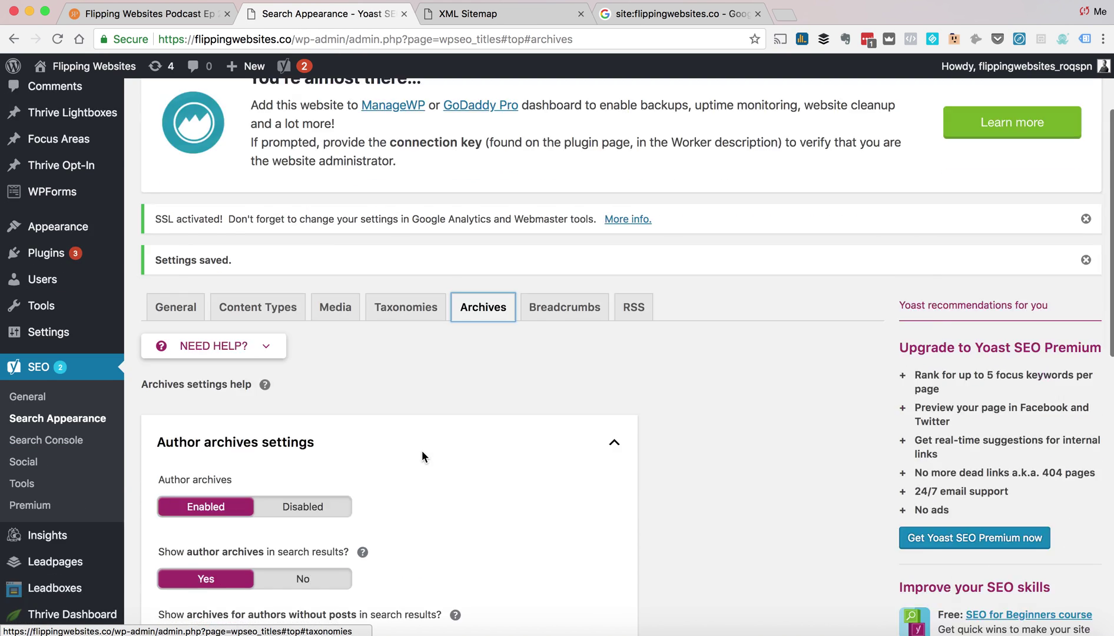
left_click(316, 406)
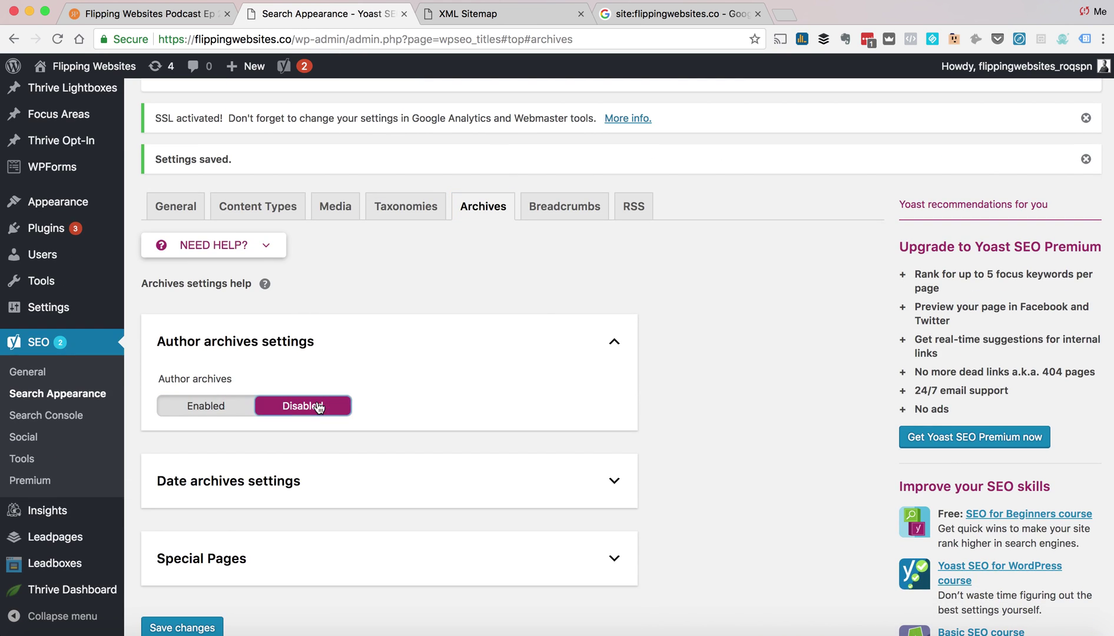
scroll(317, 406, "down", 5)
left_click(160, 357)
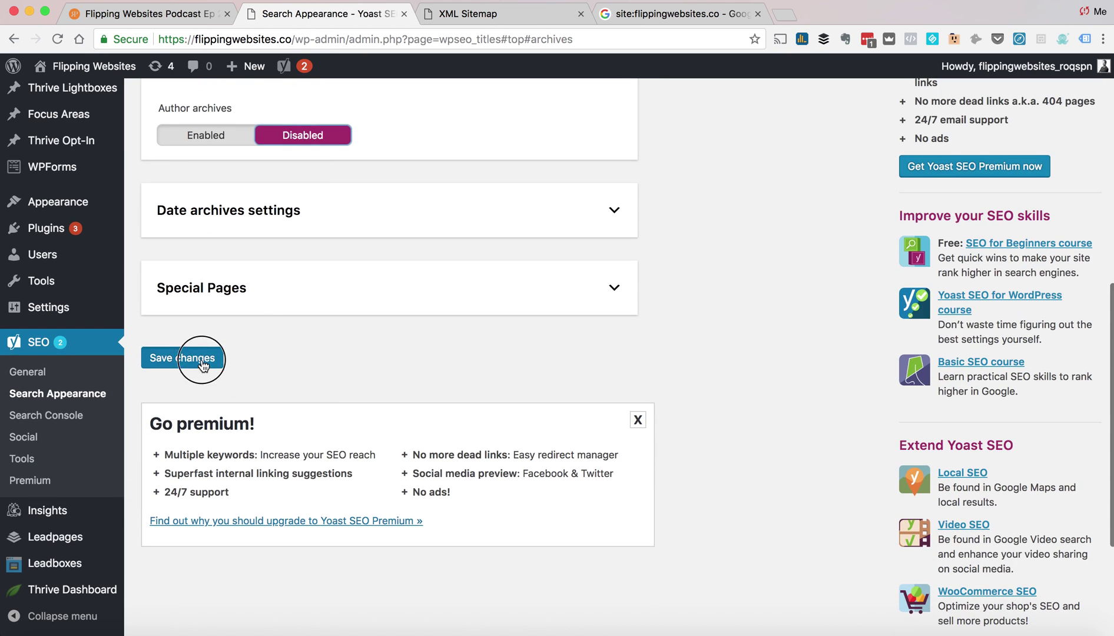
- Reload the sitemap index, now listing only post, page and leadpages sitemaps
left_click(471, 16)
left_click(445, 38)
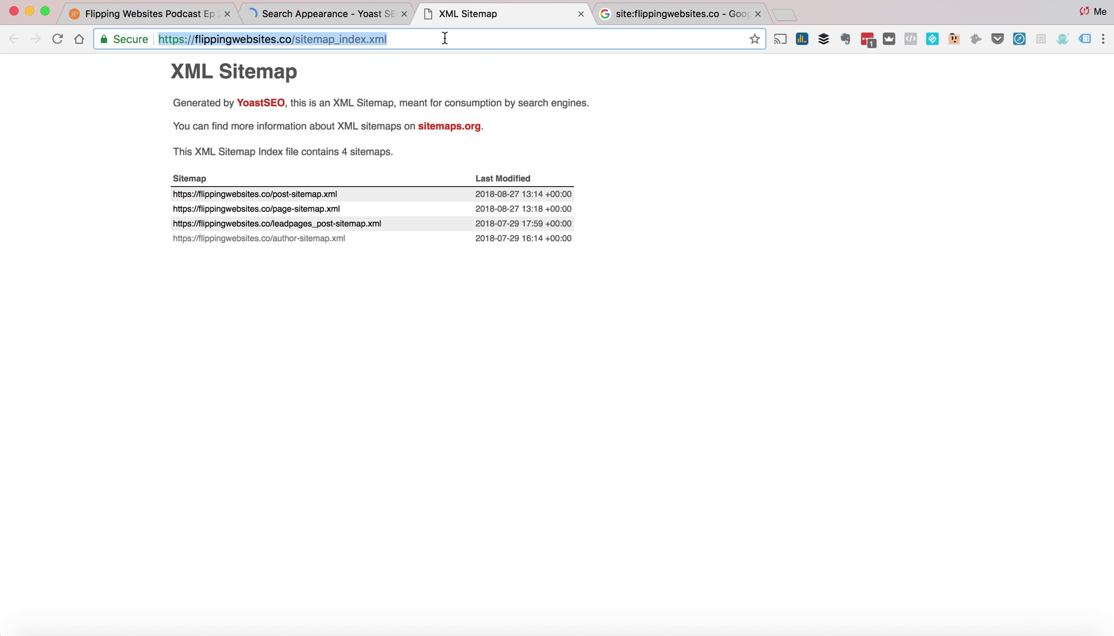
key("Return")
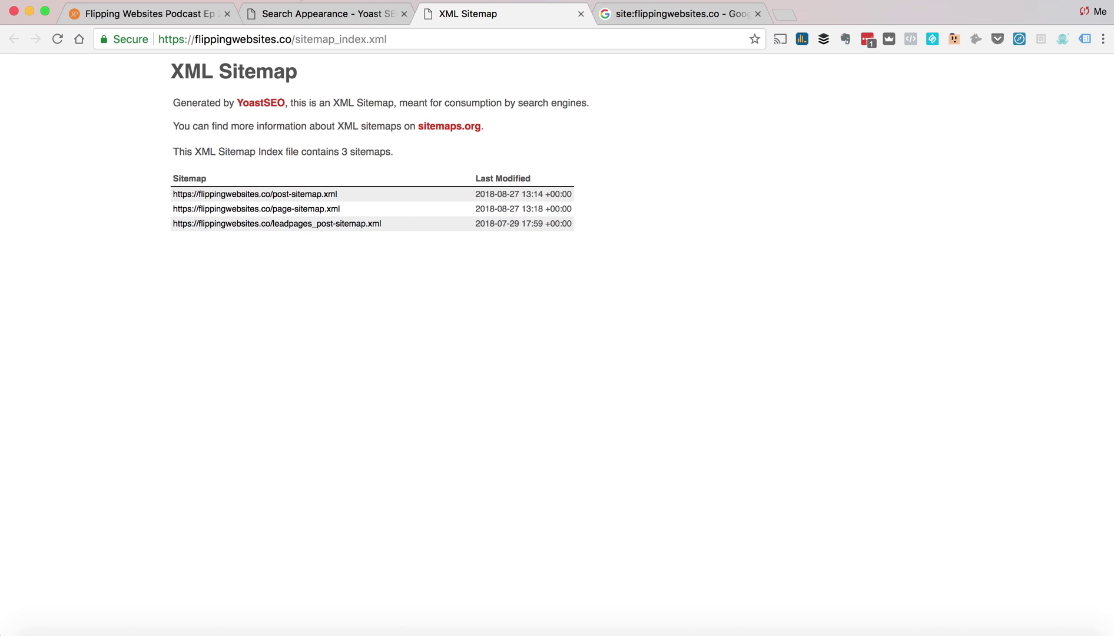
left_click(278, 14)
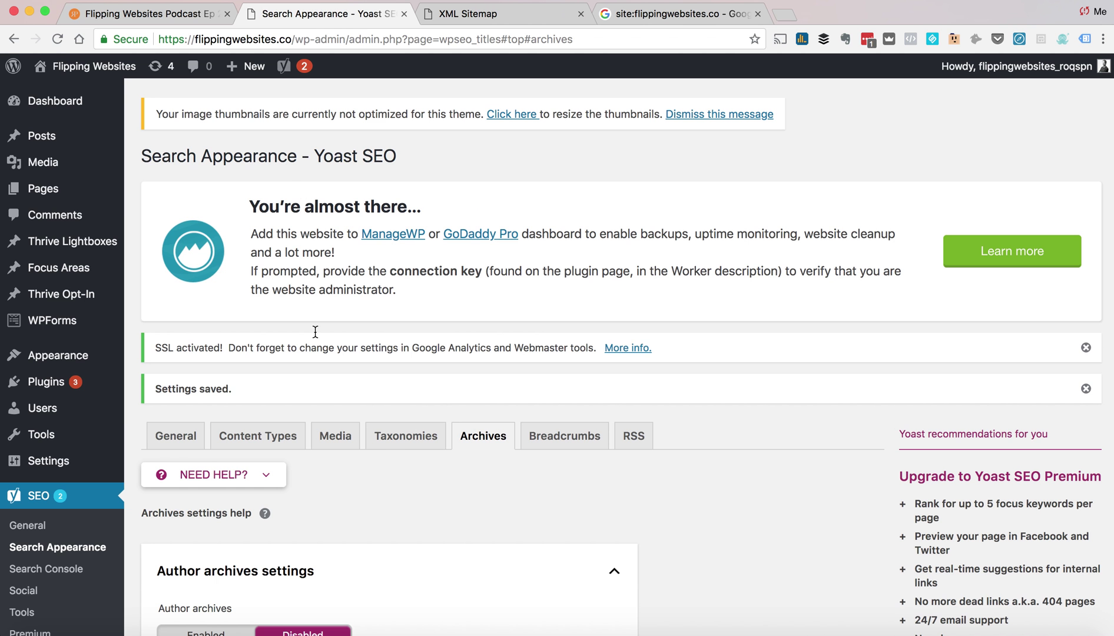
- Open the Media tab and read the Redirect attachment URLs question
scroll(387, 465, "down", 4)
scroll(381, 451, "up", 3)
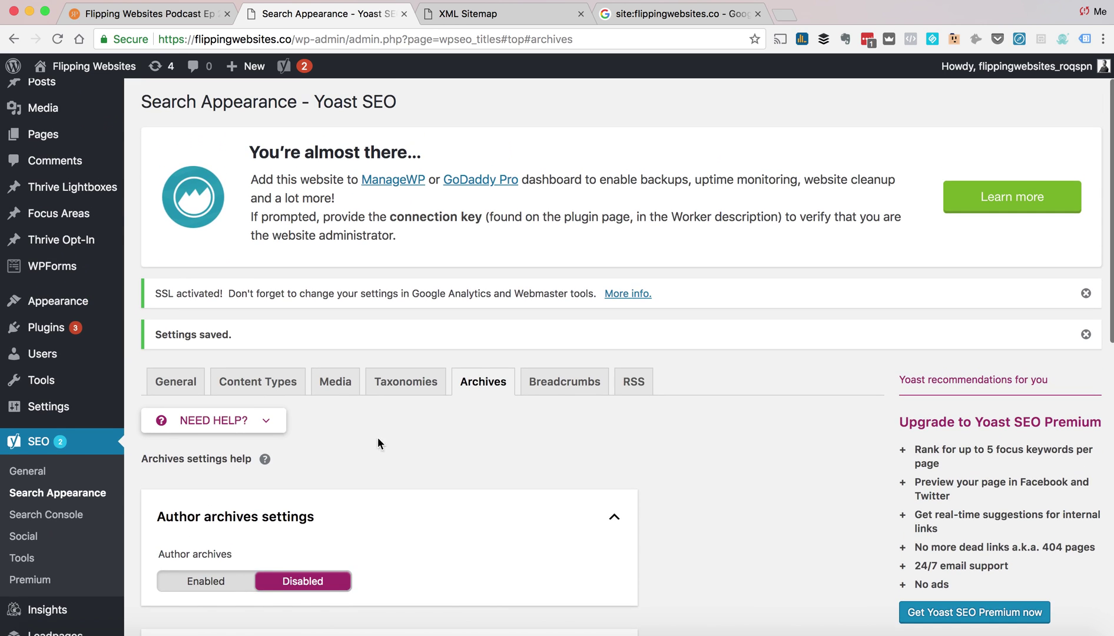
left_click(344, 388)
scroll(383, 423, "down", 3)
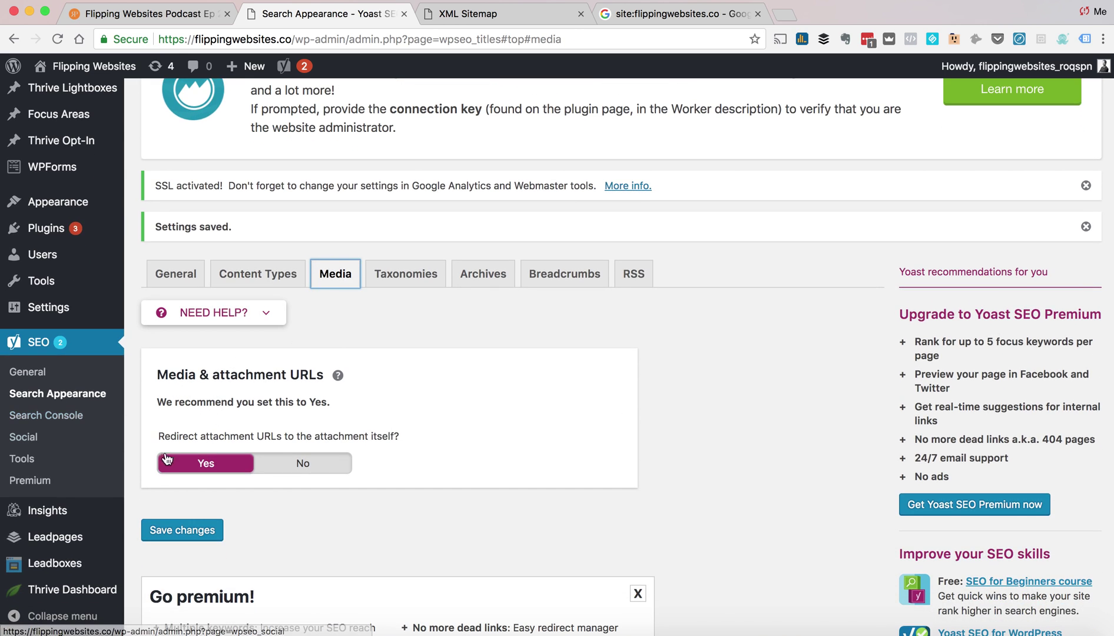
scroll(288, 480, "down", 3)
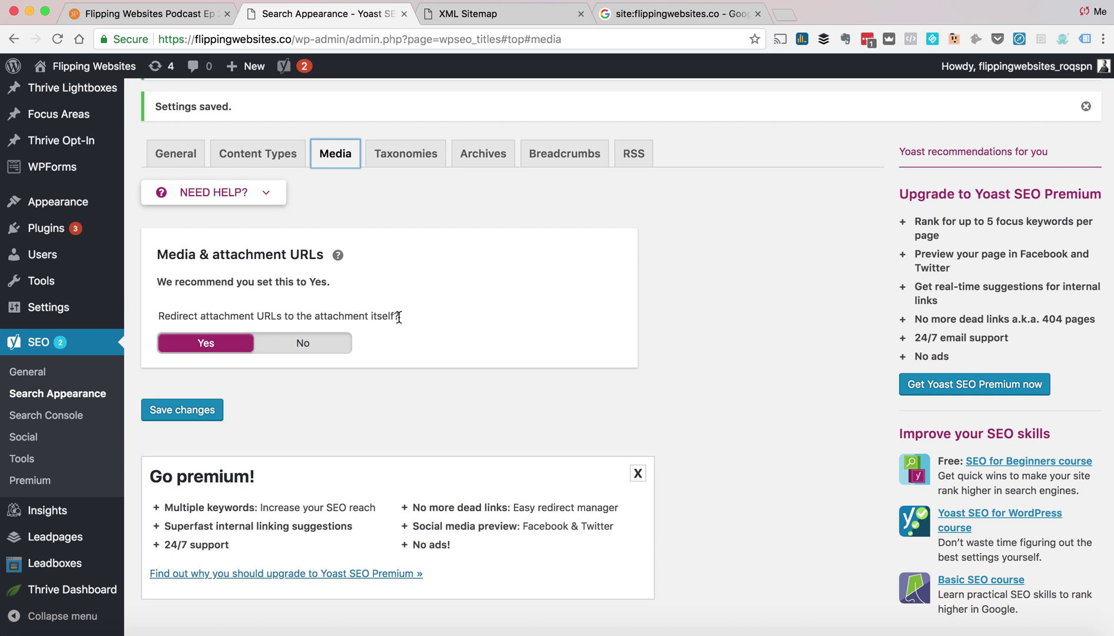
left_click_drag(399, 316, 157, 317)
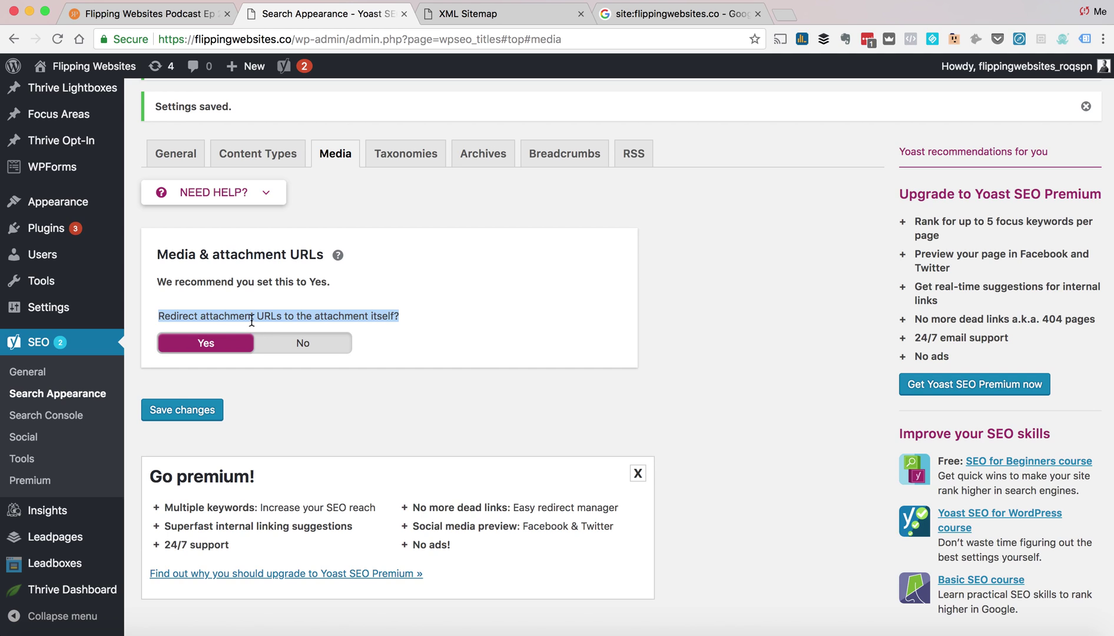
left_click(286, 348)
- Set Redirect attachment URLs to No, review Show Media in search results, then switch back to Yes
left_click(287, 347)
left_click_drag(163, 404, 302, 407)
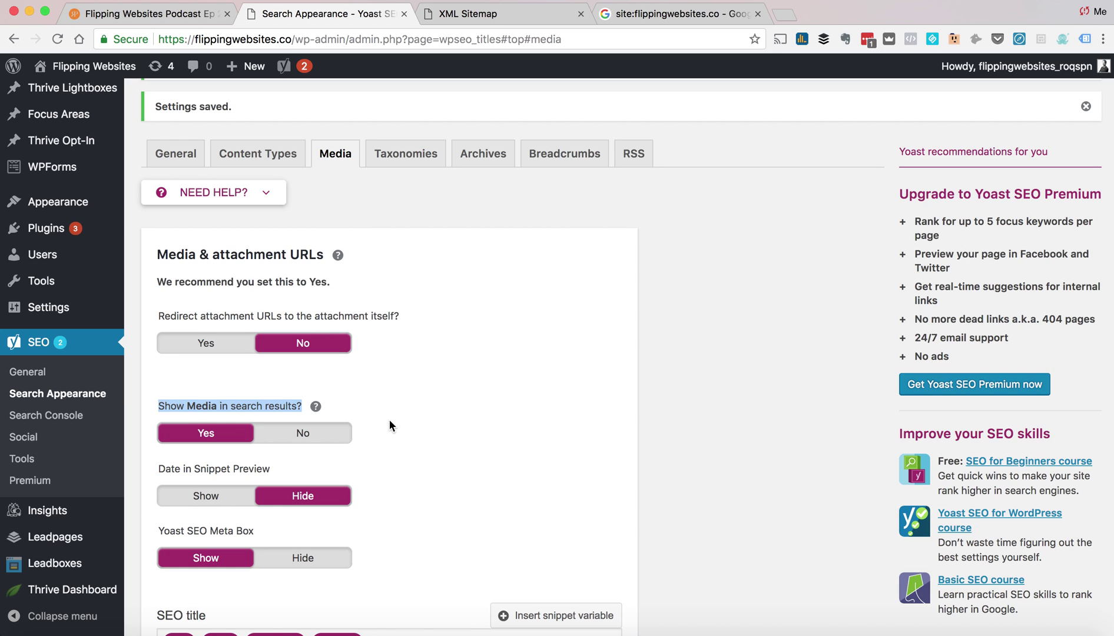
left_click(220, 347)
left_click(312, 348)
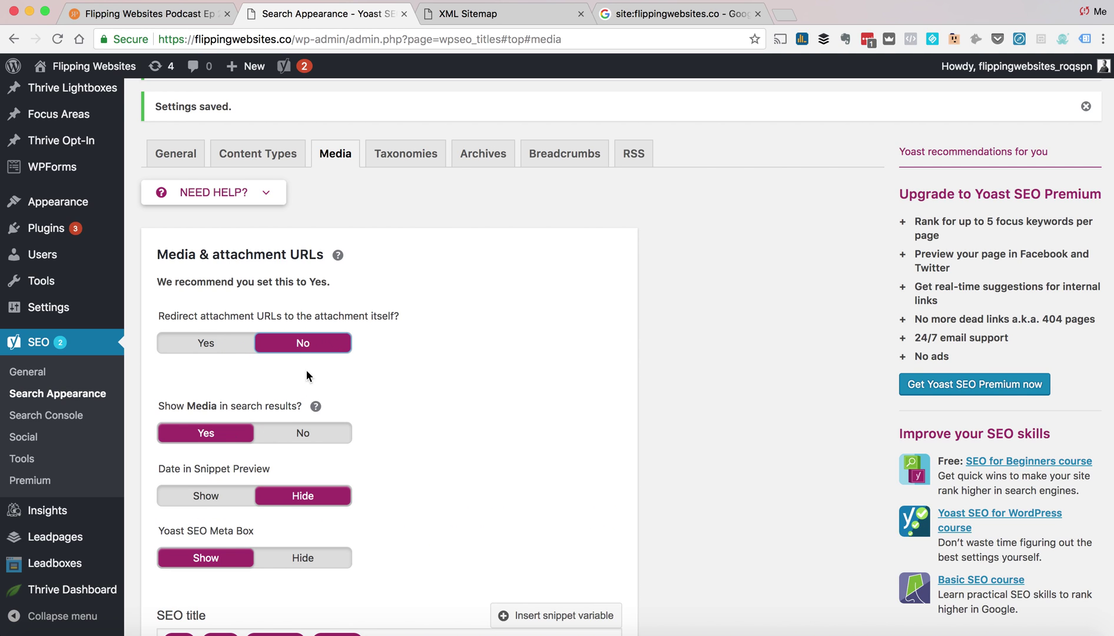
left_click(470, 17)
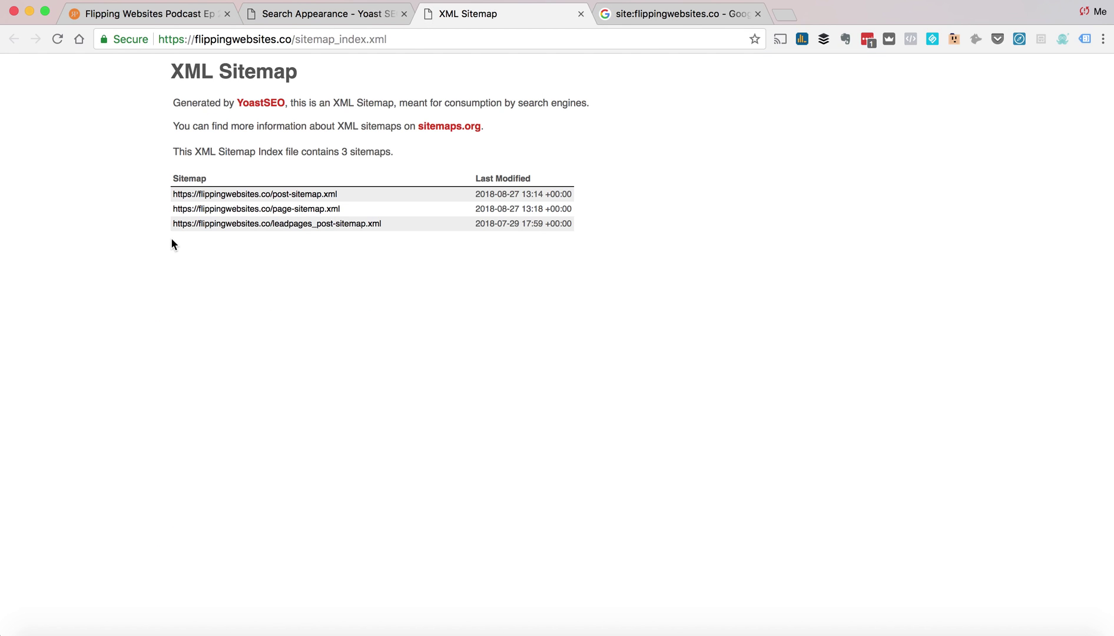
left_click_drag(290, 38, 387, 42)
left_click(395, 38)
left_click_drag(396, 37, 195, 39)
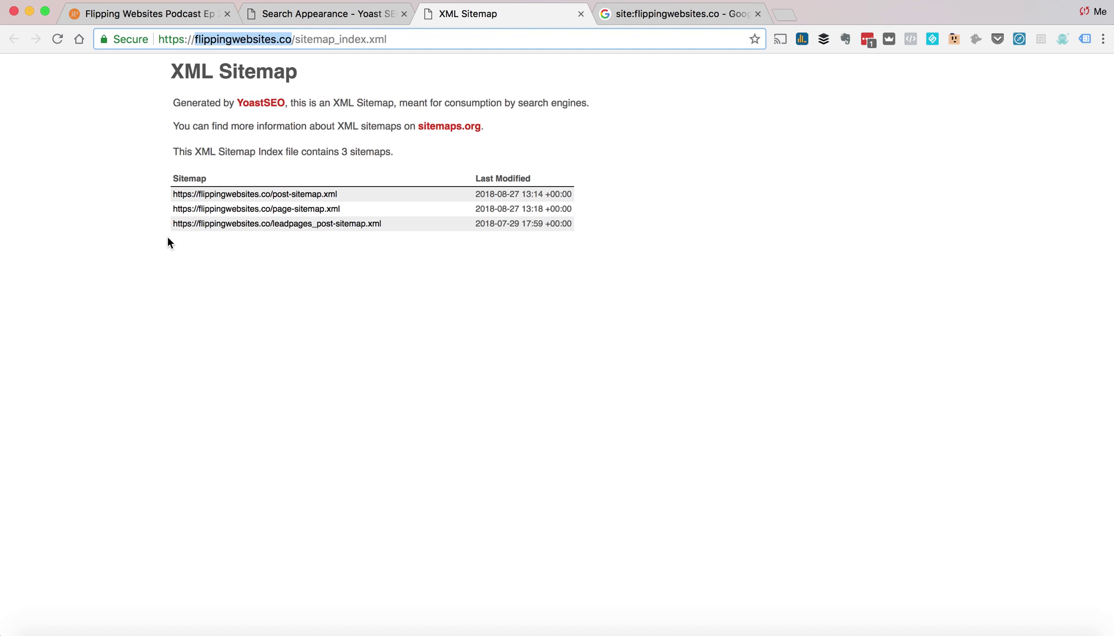
left_click_drag(172, 241, 562, 241)
left_click(562, 240)
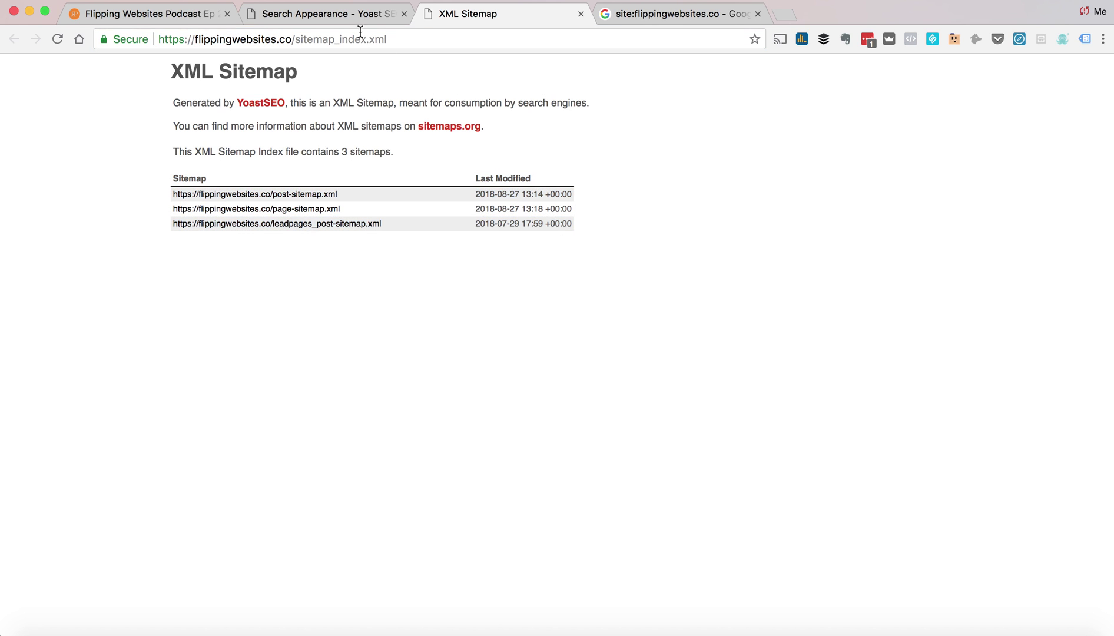
left_click(328, 14)
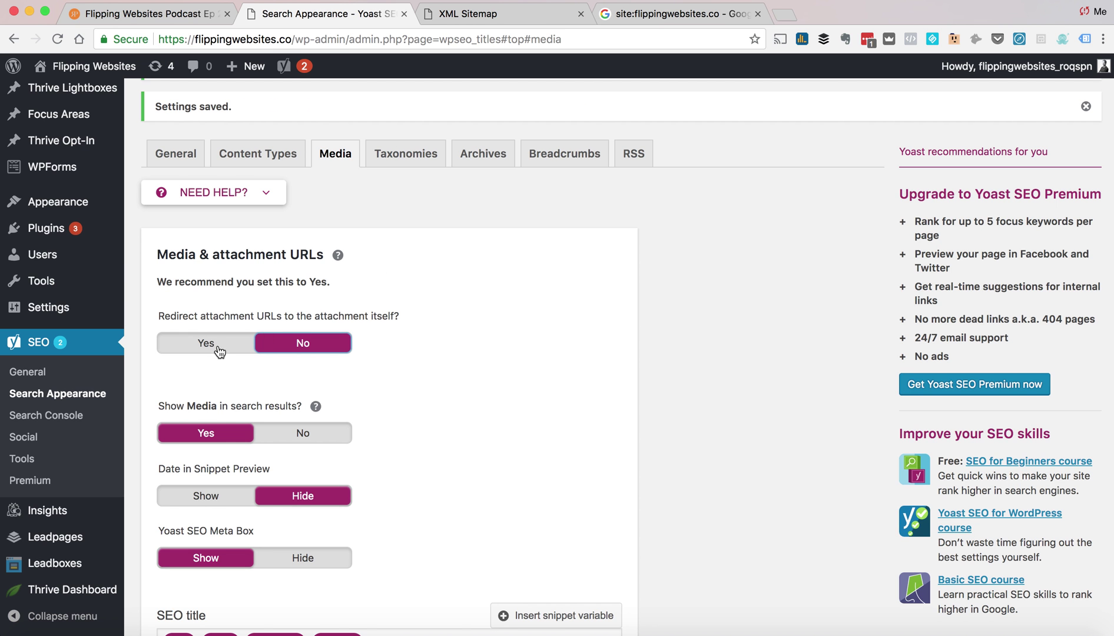
- Save the media settings and reload the XML sitemap index to check its sitemaps
scroll(222, 425, "down", 5)
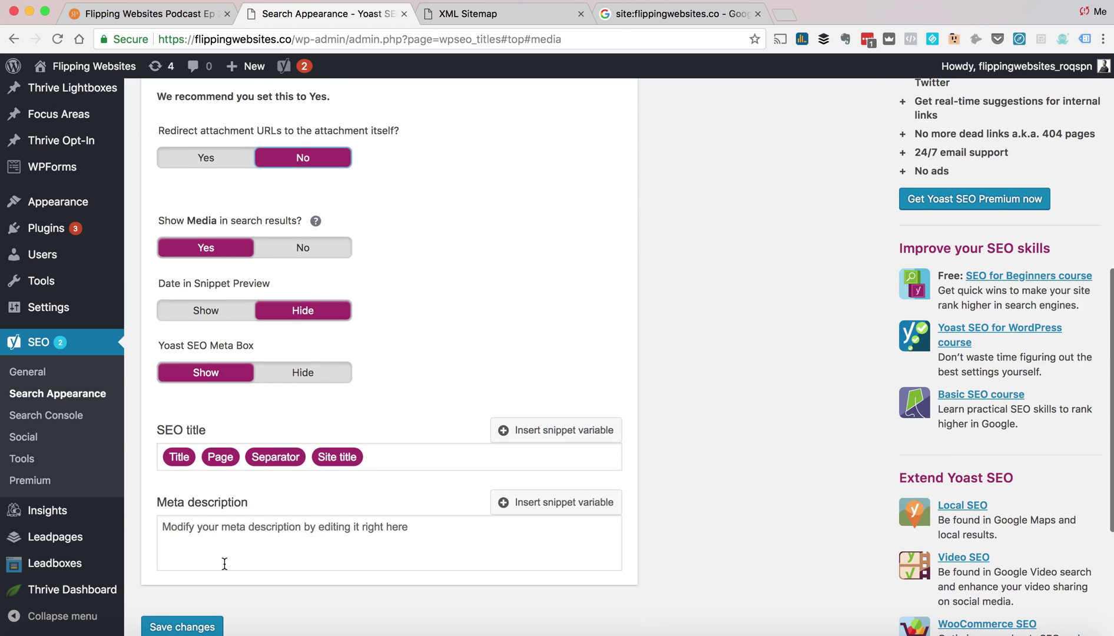
left_click(199, 625)
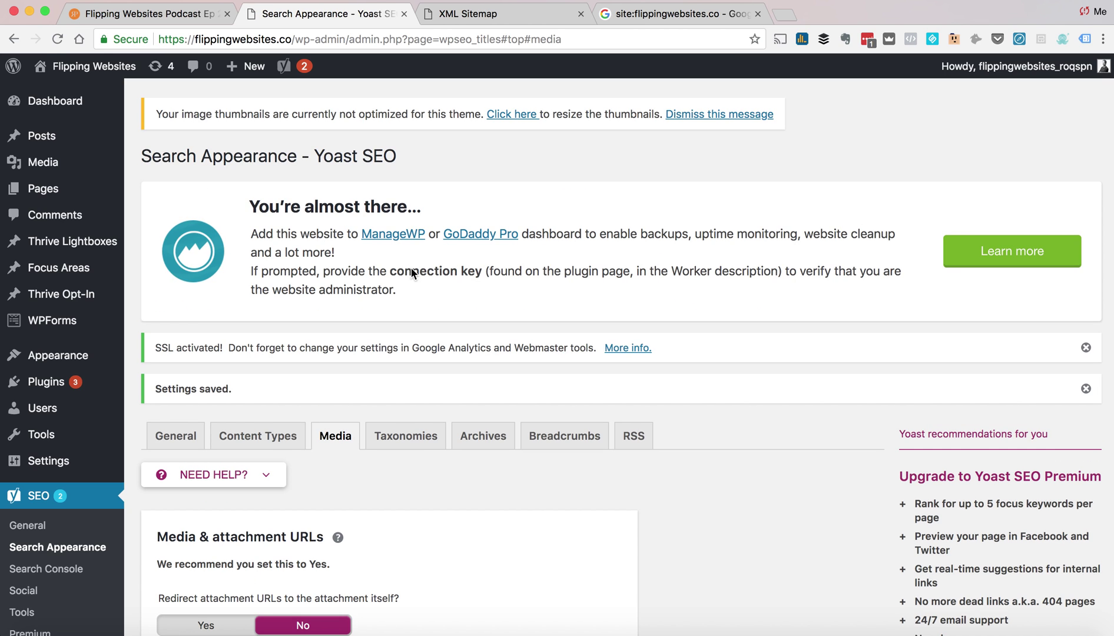
scroll(431, 311, "down", 5)
left_click(469, 15)
left_click(433, 39)
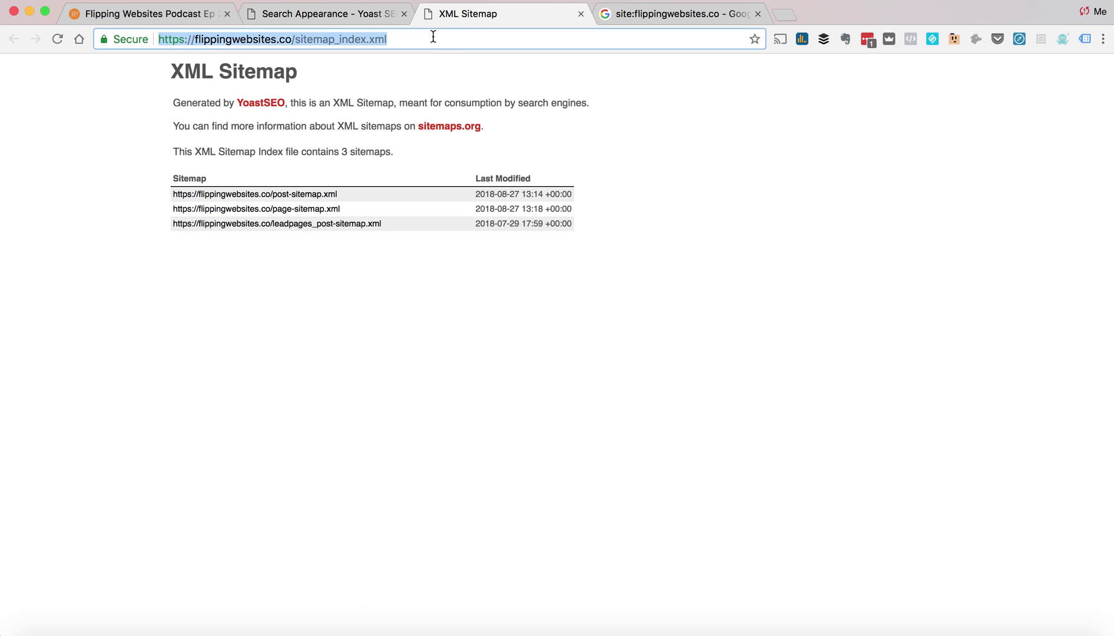
key("Return")
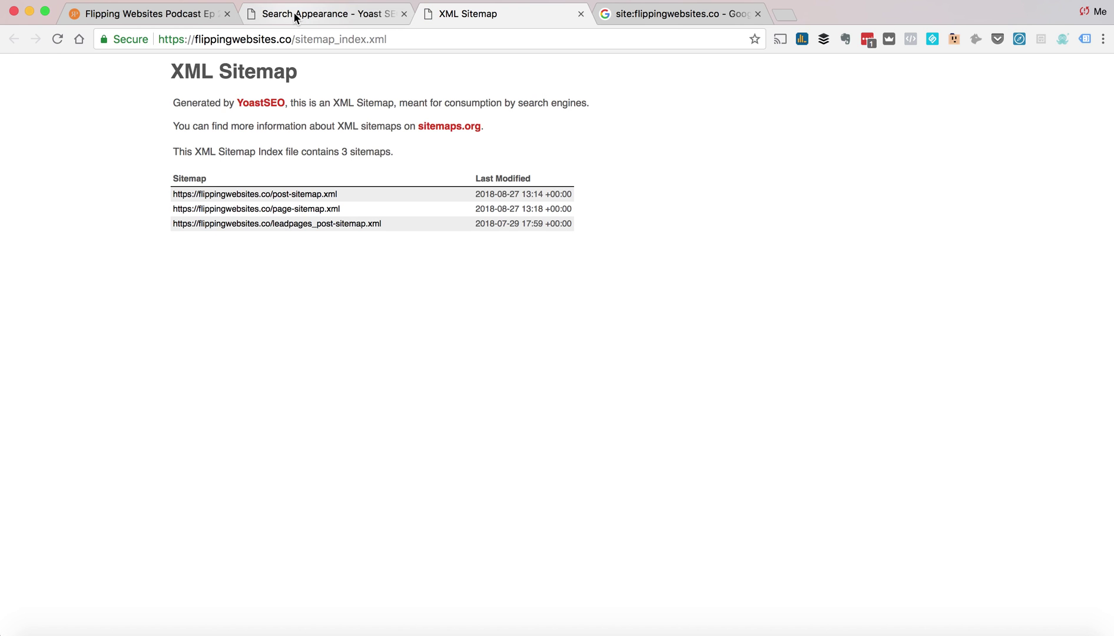
left_click_drag(173, 240, 474, 175)
- Save Redirect attachment URLs set to Yes and return to the sitemap address
left_click(348, 23)
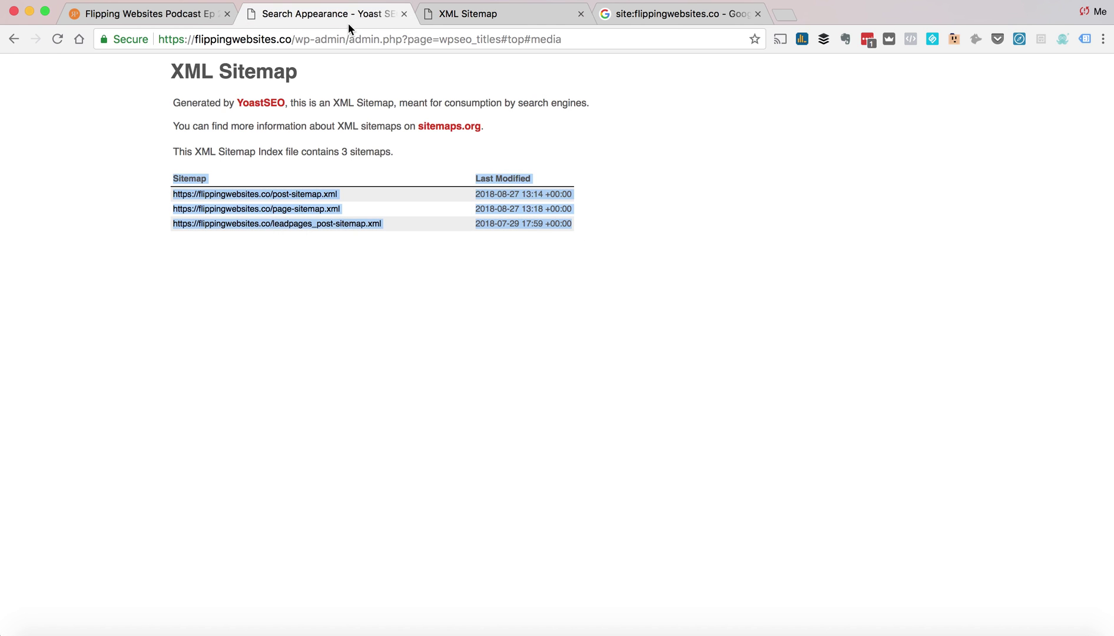
left_click(203, 516)
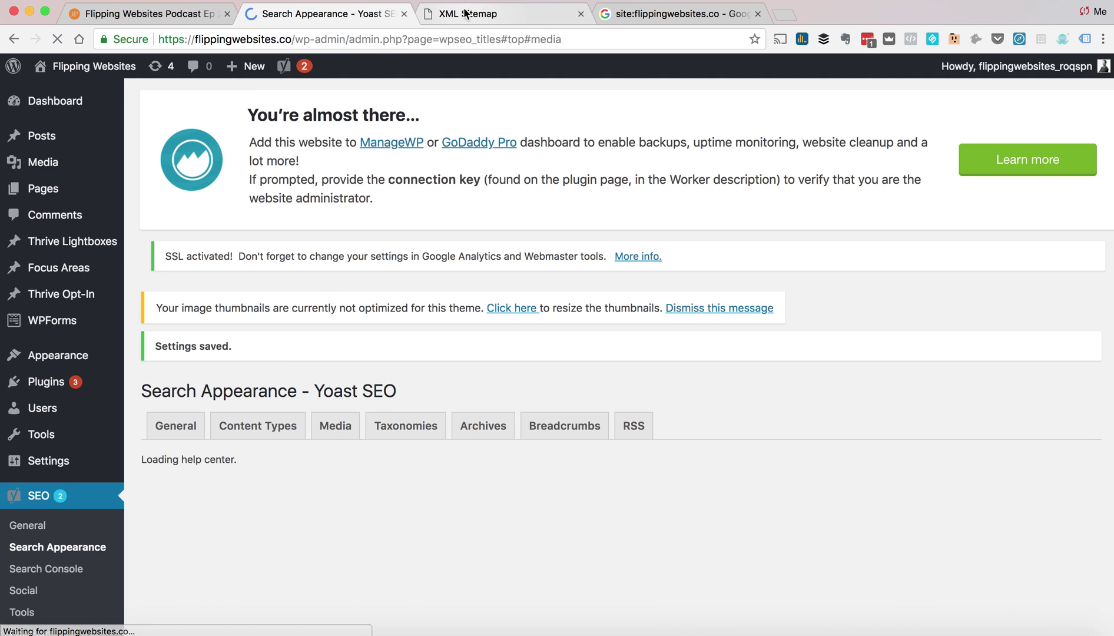
left_click(468, 12)
left_click(446, 37)
- Reload the XML sitemap index and compare it with Yoast's Media & attachment URLs setting
key("Return")
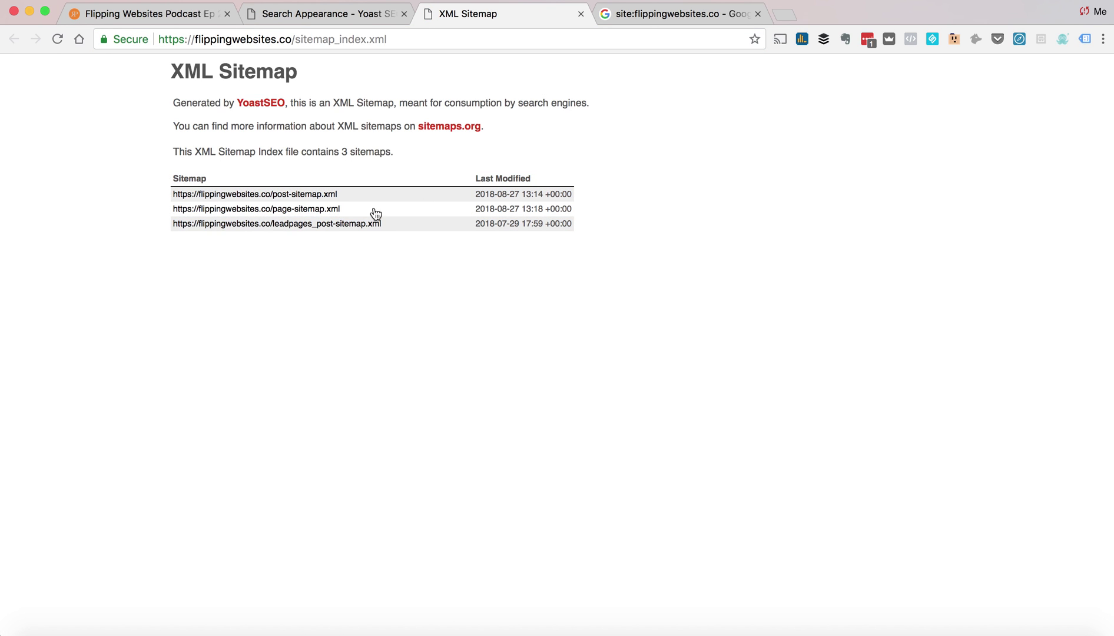
left_click_drag(164, 76, 293, 63)
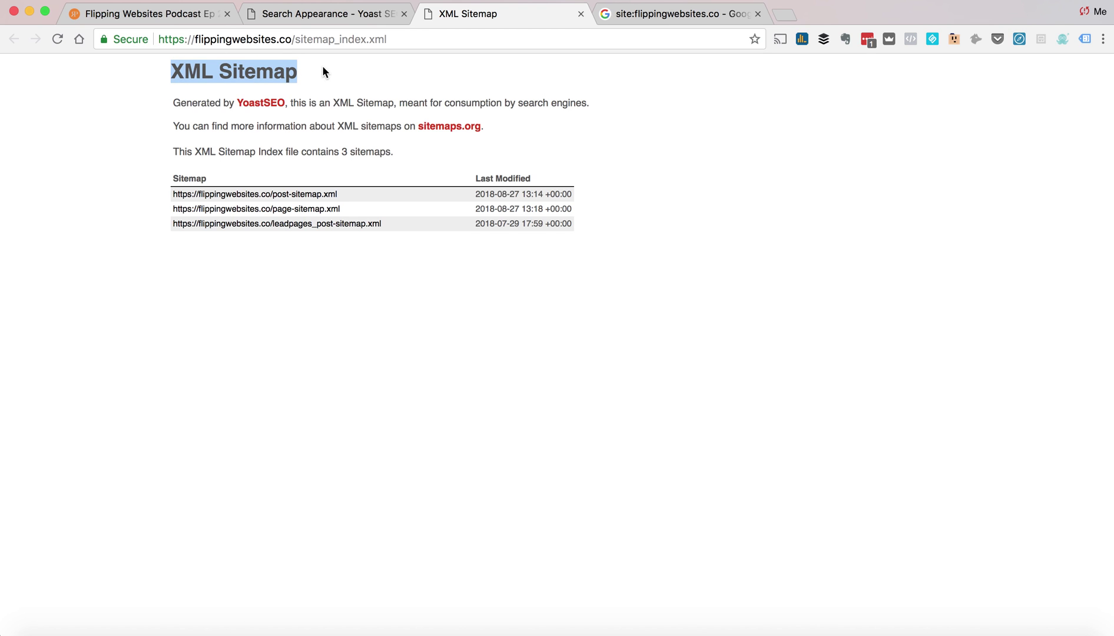
left_click(366, 13)
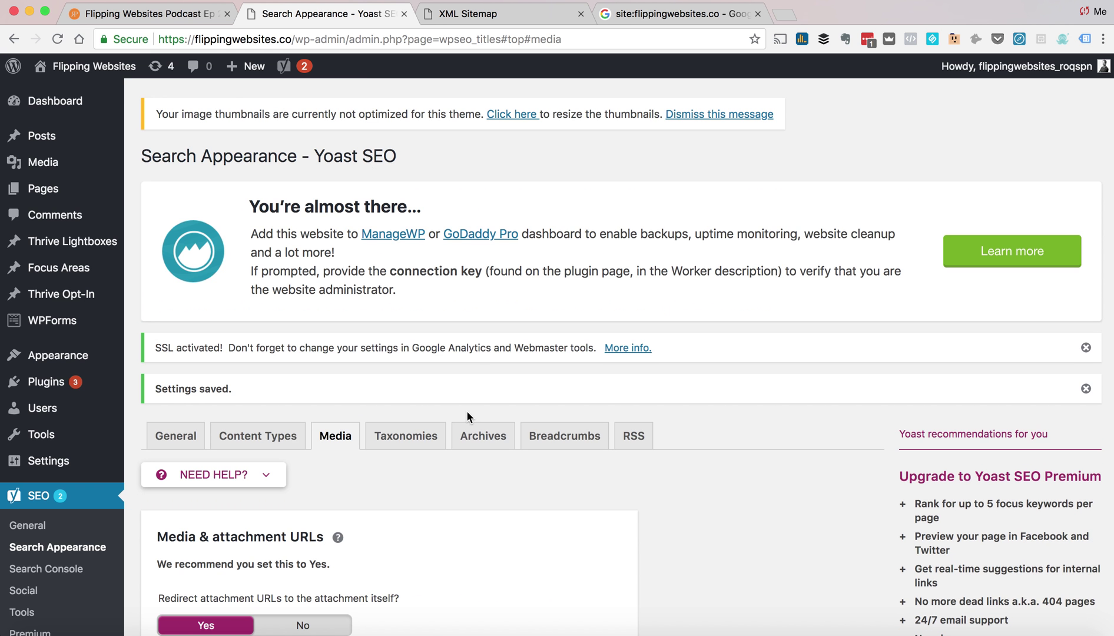
scroll(475, 522, "down", 3)
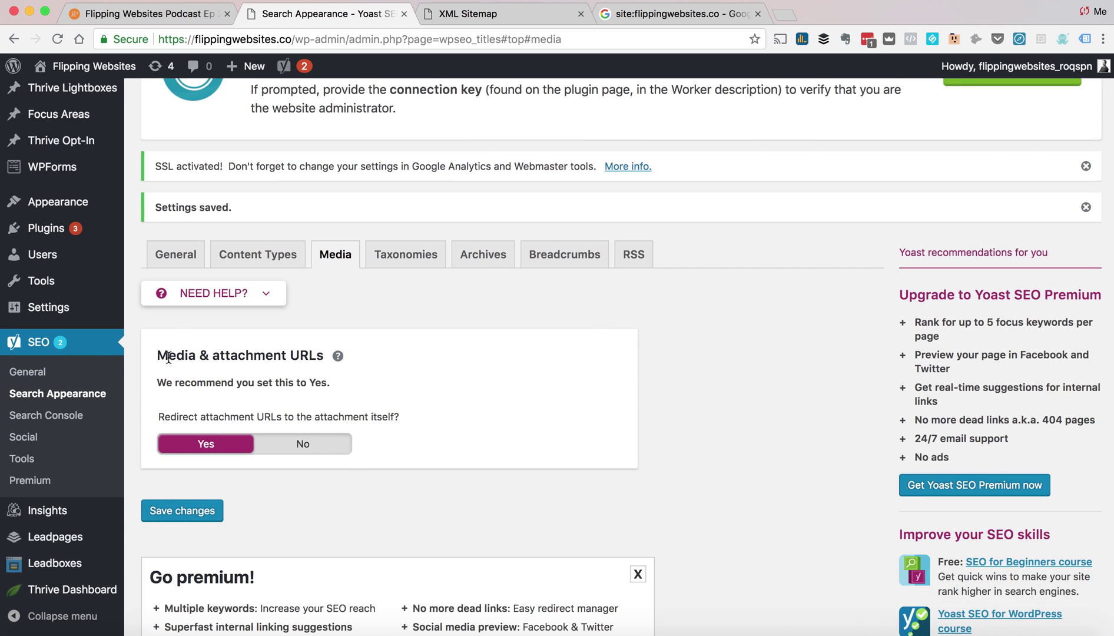
left_click_drag(155, 356, 372, 363)
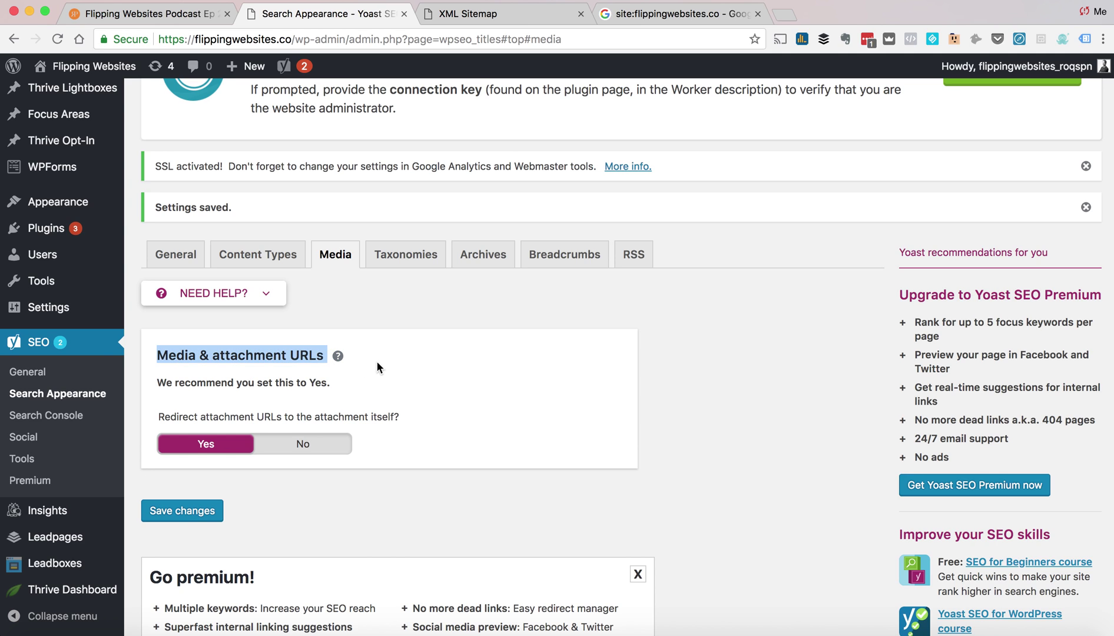
- Confirm the sitemap index lists only the post, page and leadpages_post sitemaps
left_click(493, 14)
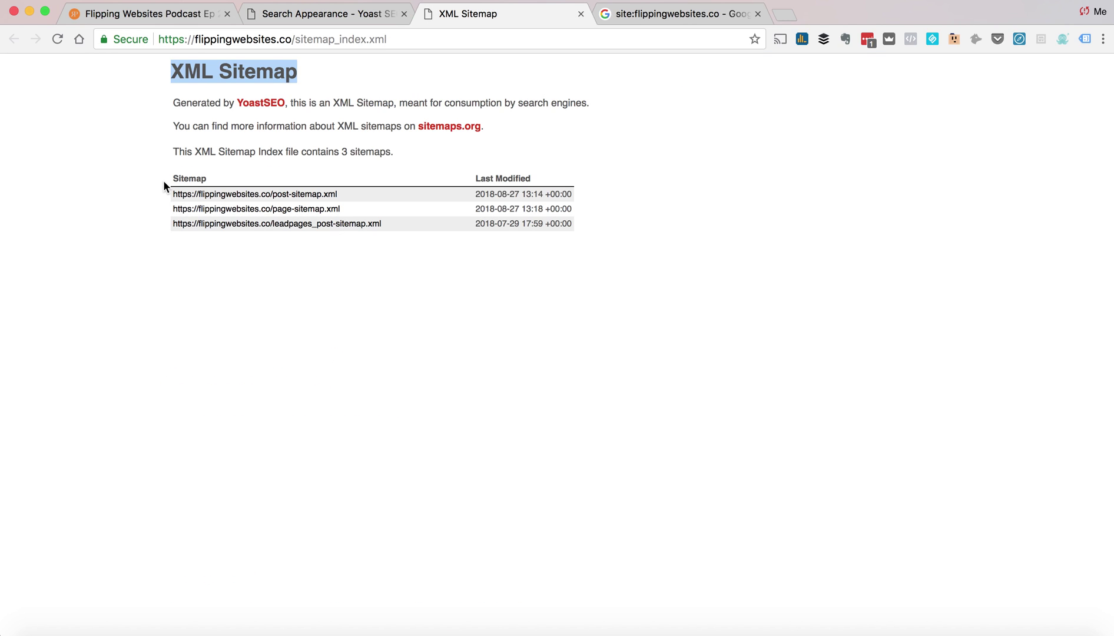
left_click_drag(163, 185, 585, 232)
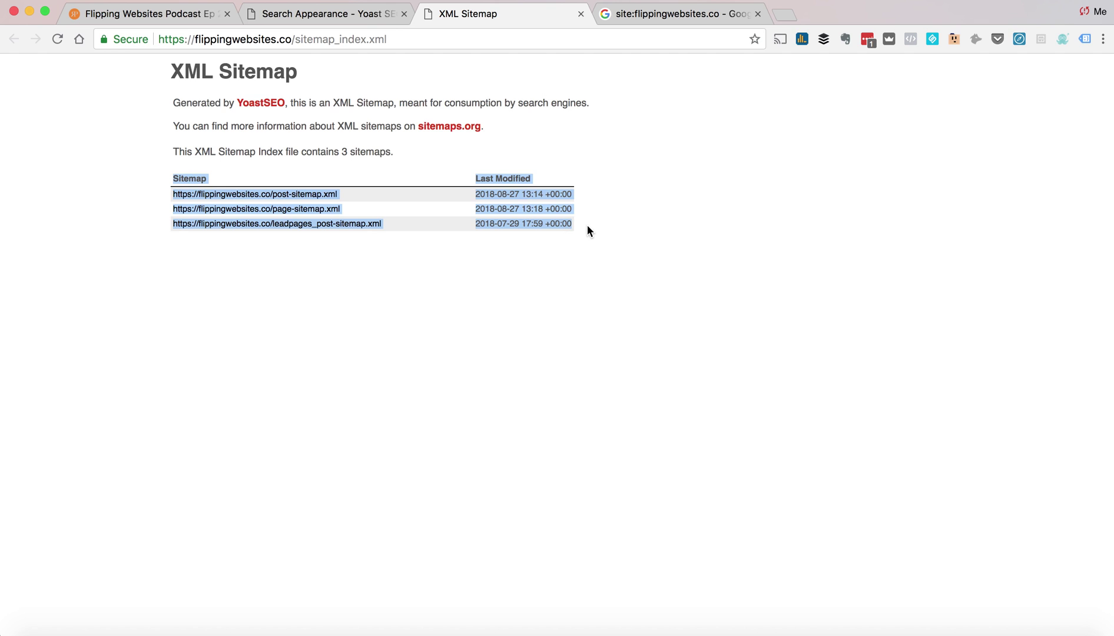
left_click(589, 226)
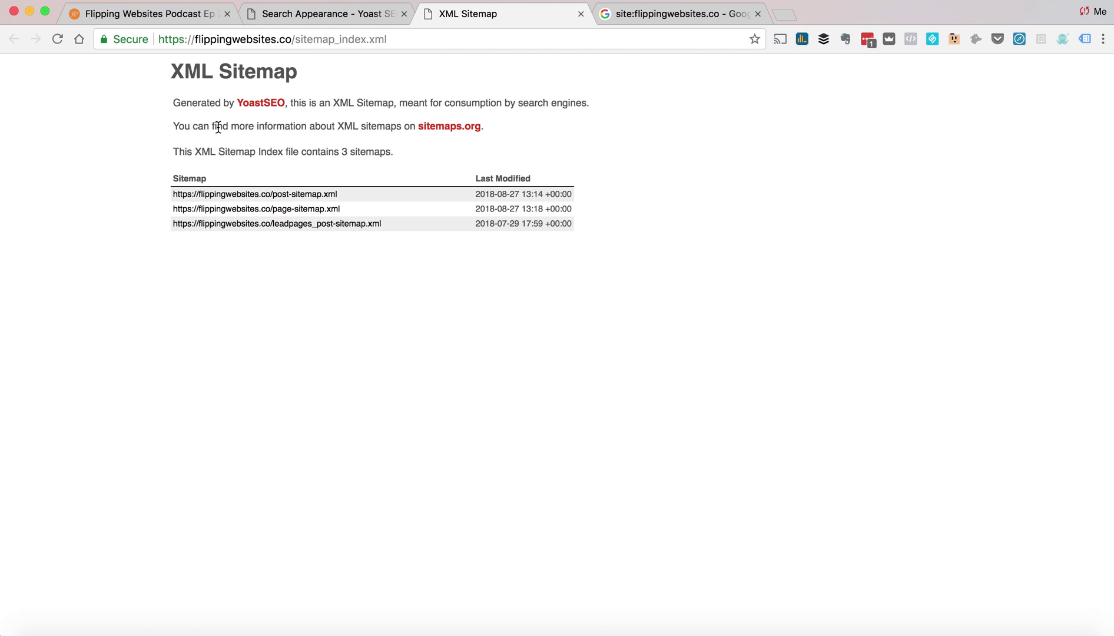
left_click(311, 17)
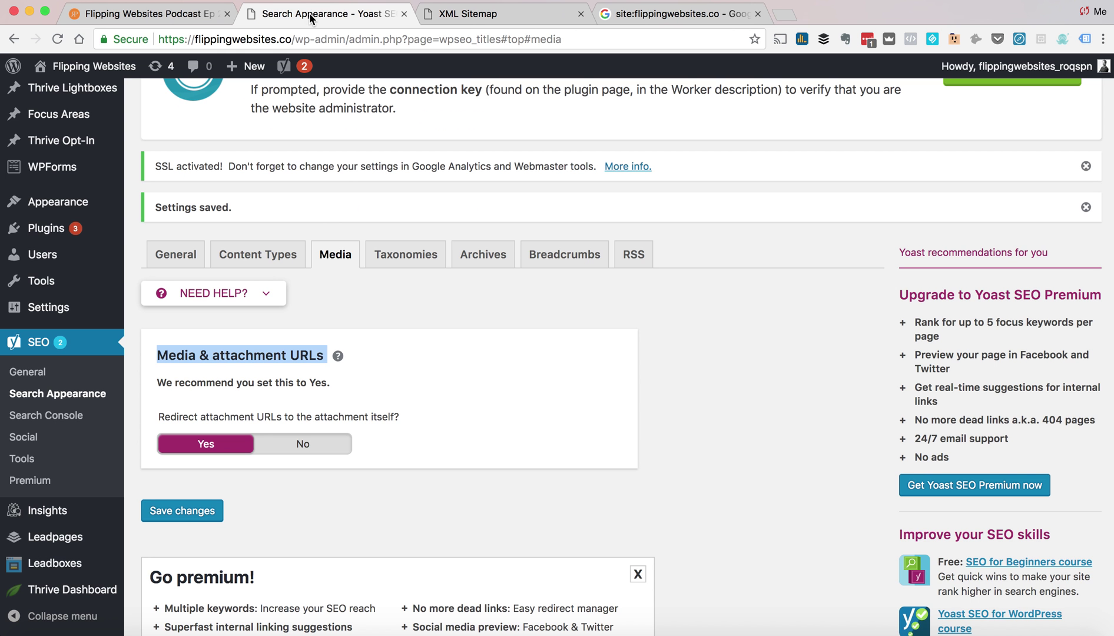
left_click(449, 17)
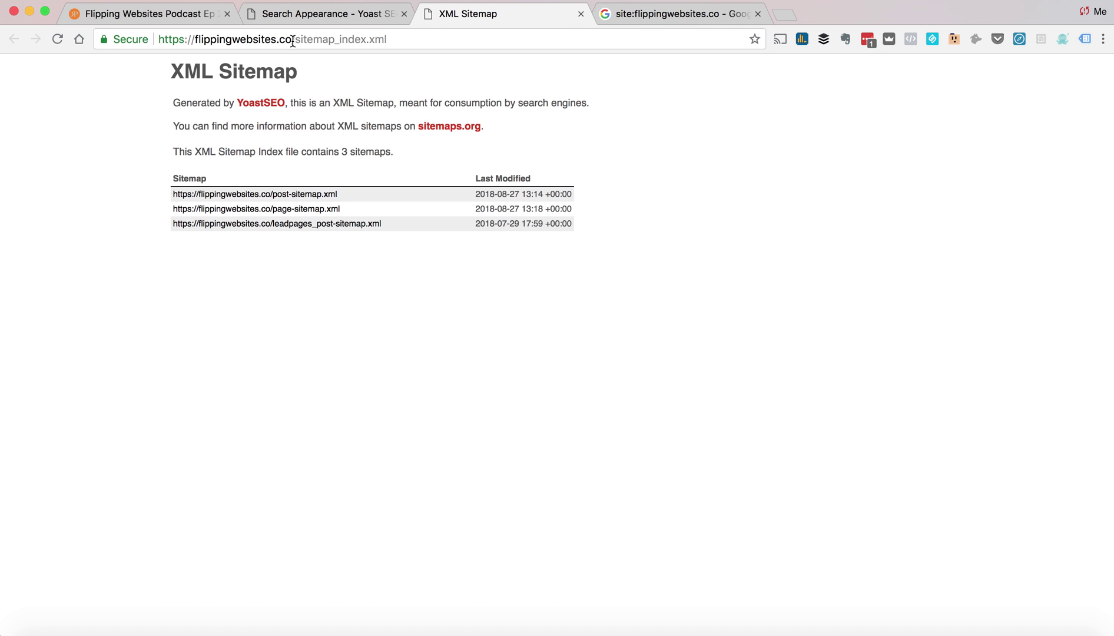
left_click_drag(292, 39, 455, 40)
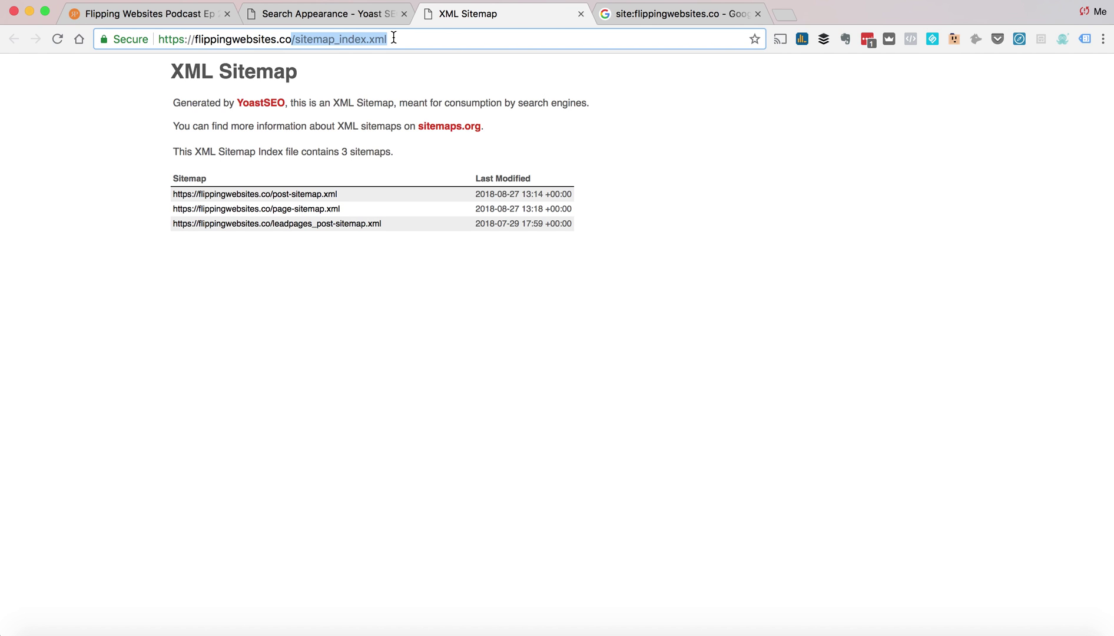